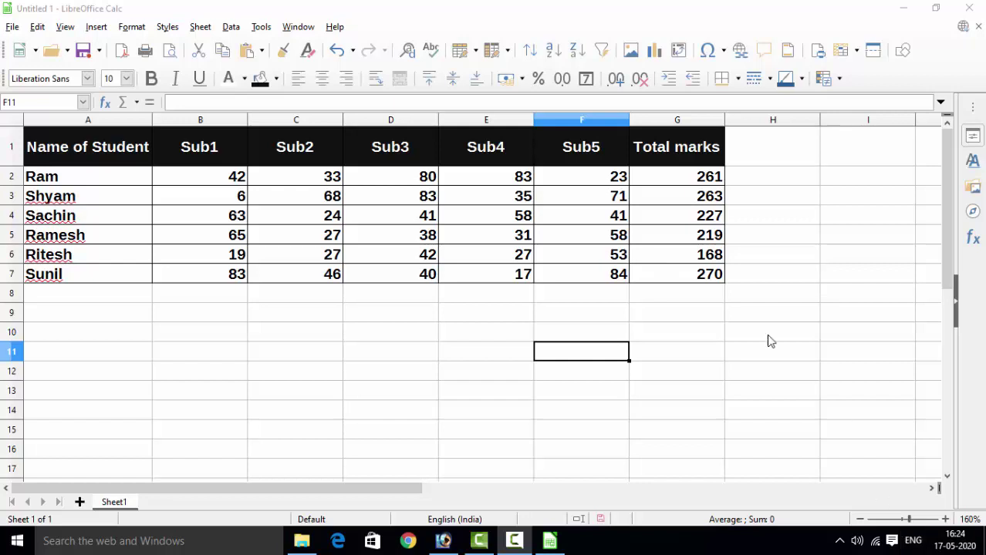
- Copy Sachin's name from A4 into D10
right_click(351, 339)
key(Escape)
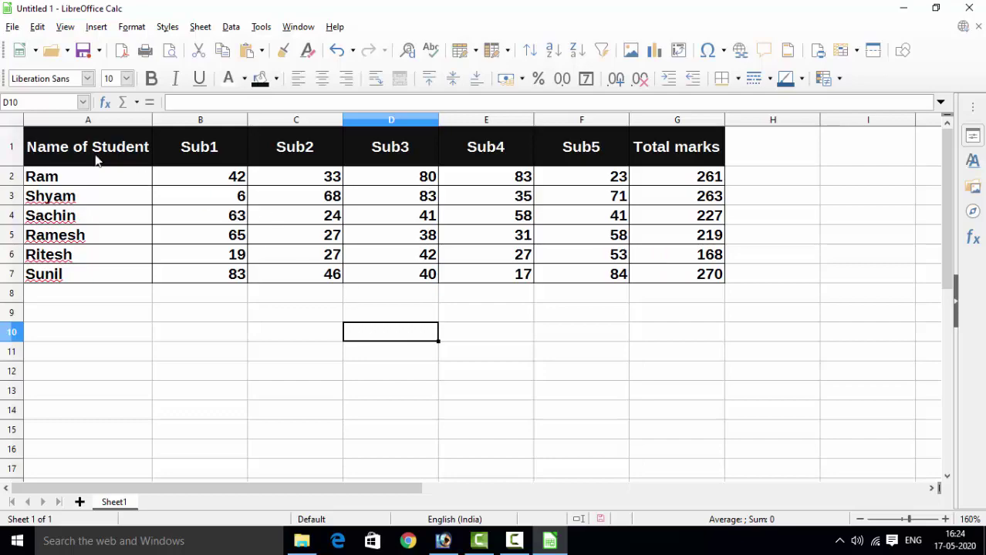
click(71, 223)
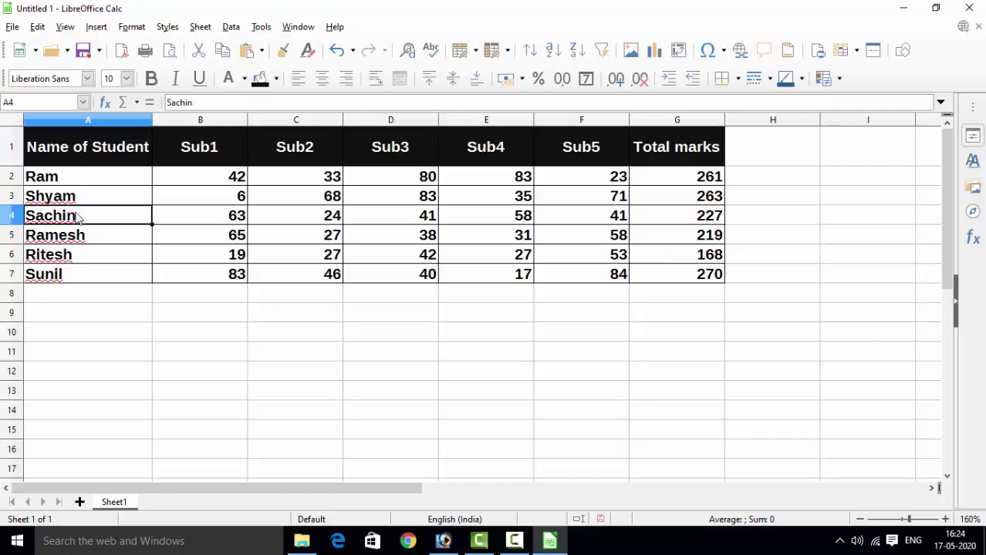
right_click(96, 214)
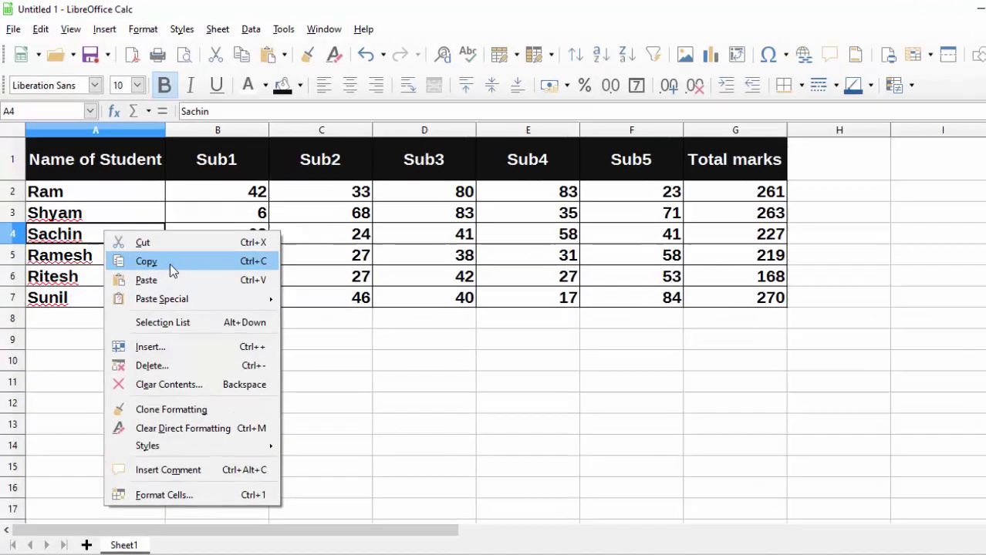
click(135, 241)
click(383, 328)
right_click(383, 327)
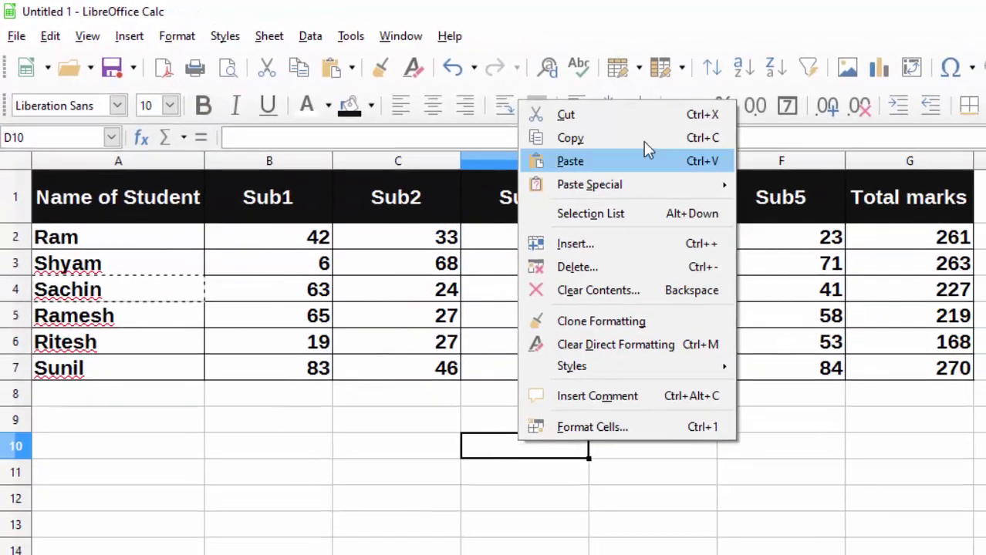
click(672, 168)
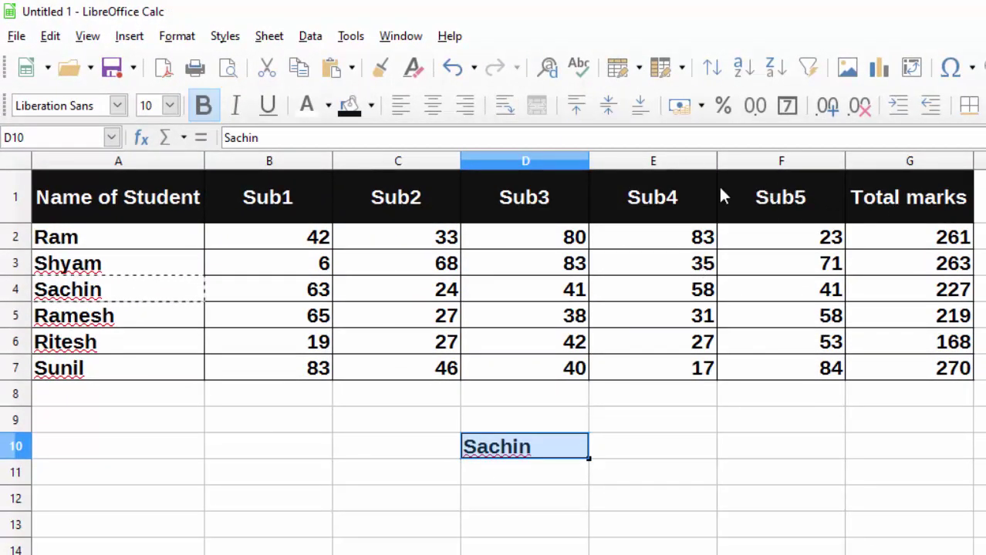
- Copy the Total marks heading from G1 into E10
click(887, 198)
right_click(887, 199)
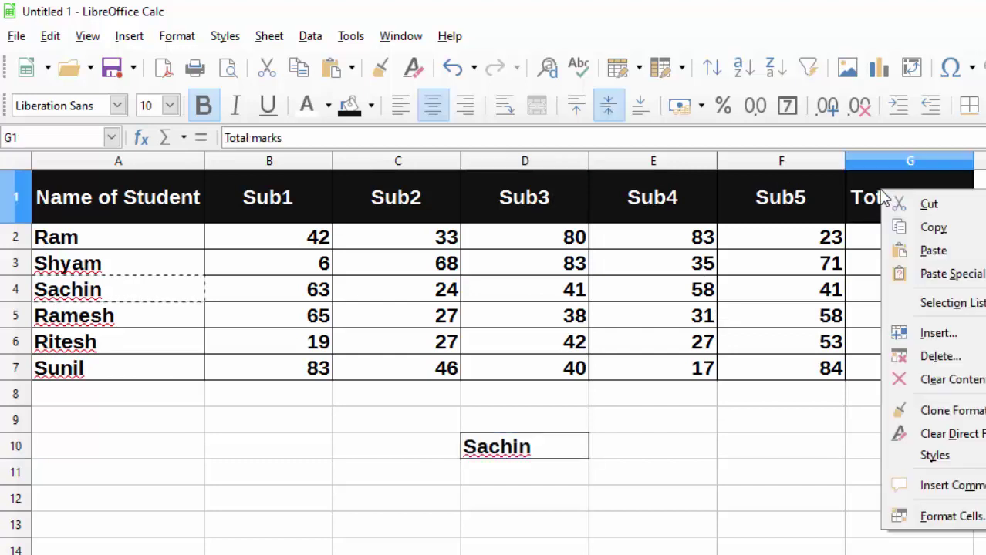
click(956, 224)
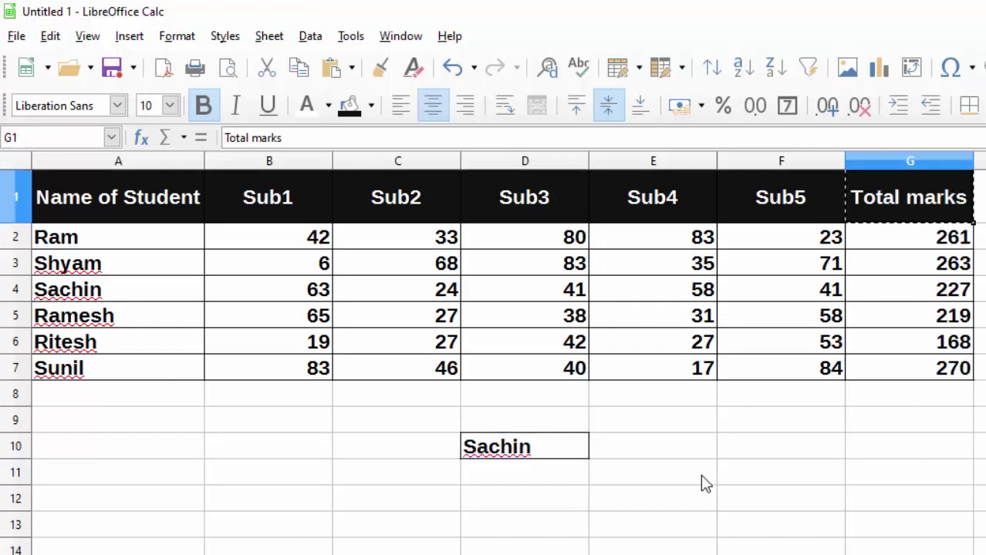
right_click(632, 455)
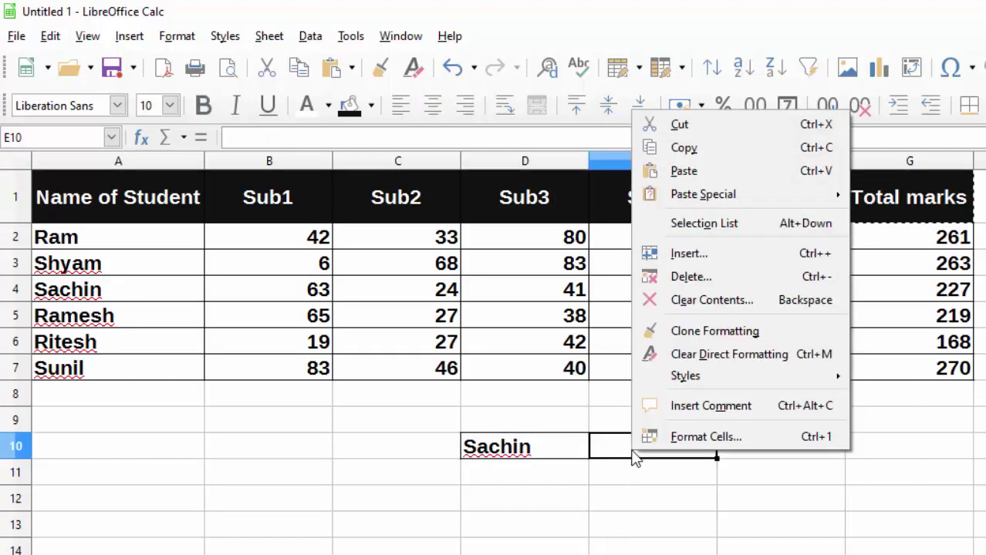
click(720, 172)
click(494, 473)
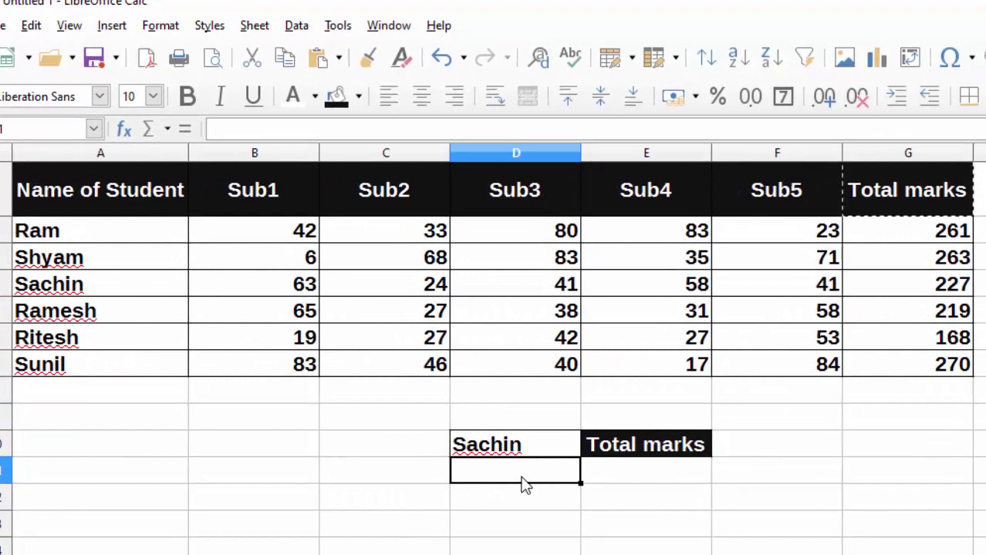
- Begin D11's formula as =vlookup(D10,$A$1:$G$7, with the table range made absolute
text(=v)
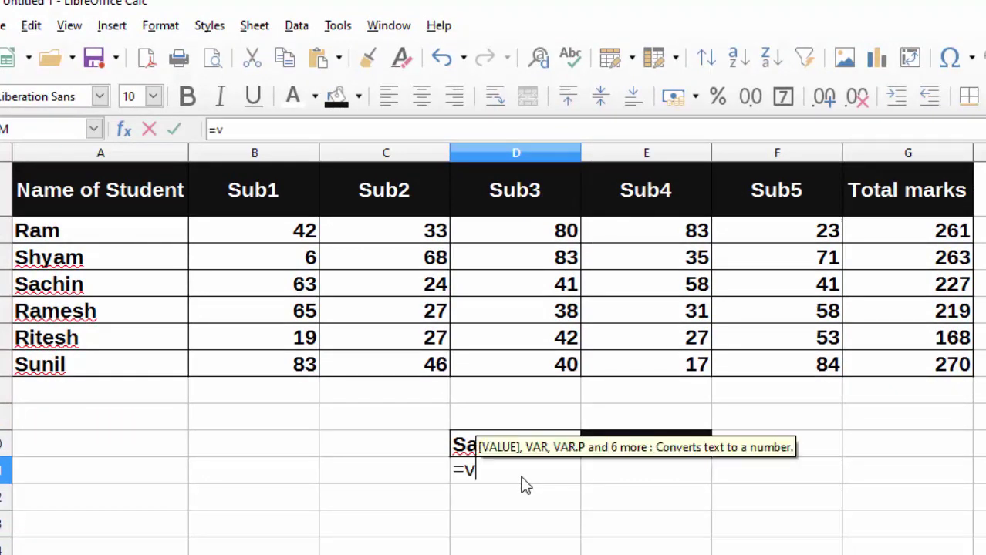
text(loo)
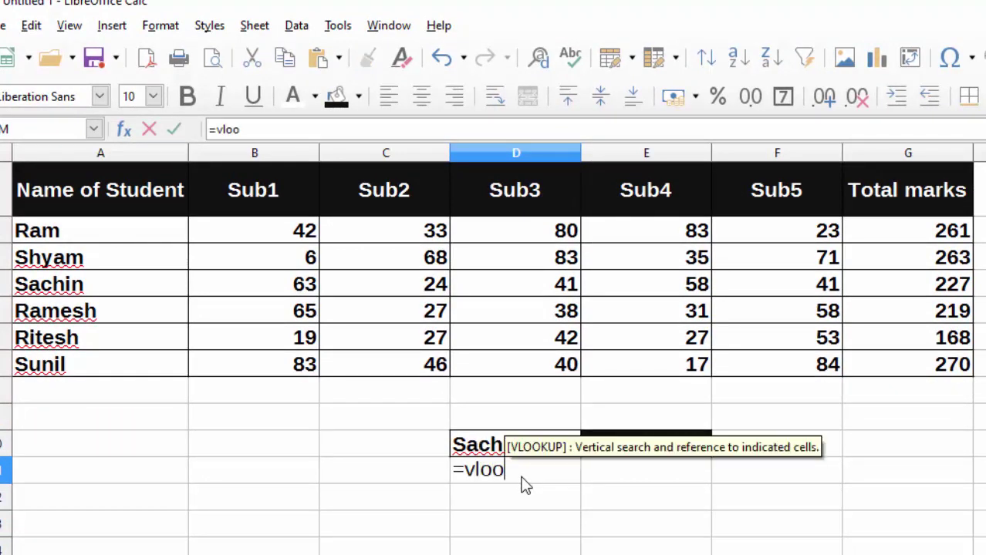
text(k)
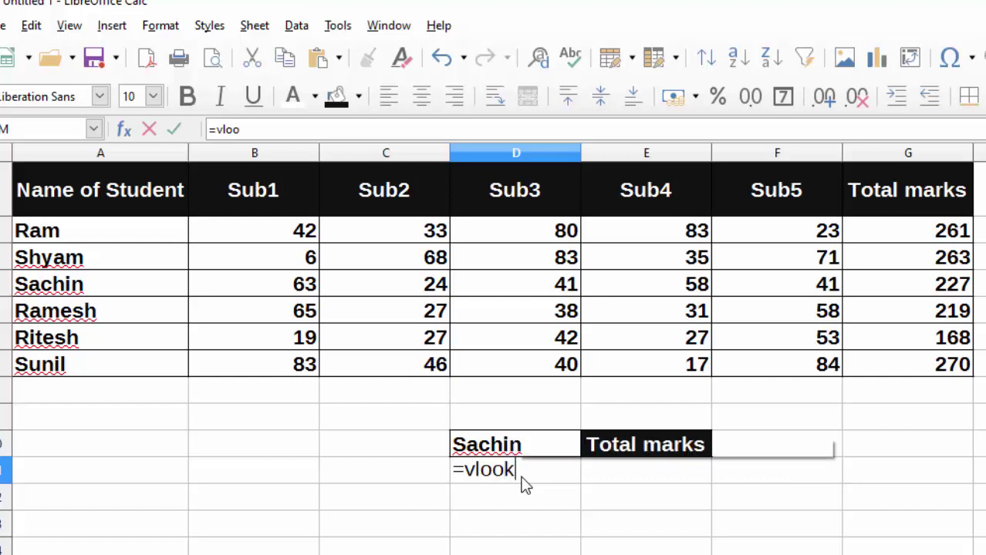
text(up()
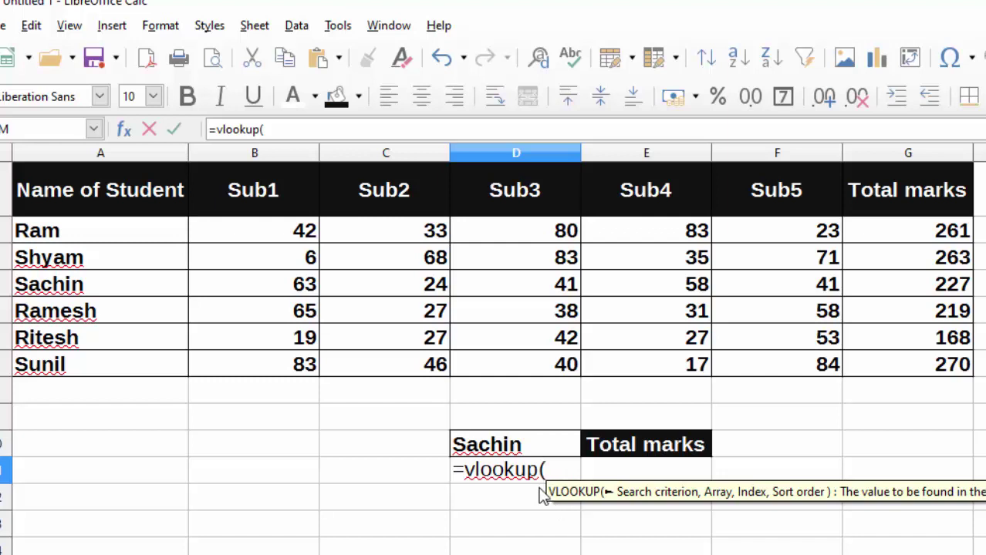
click(537, 446)
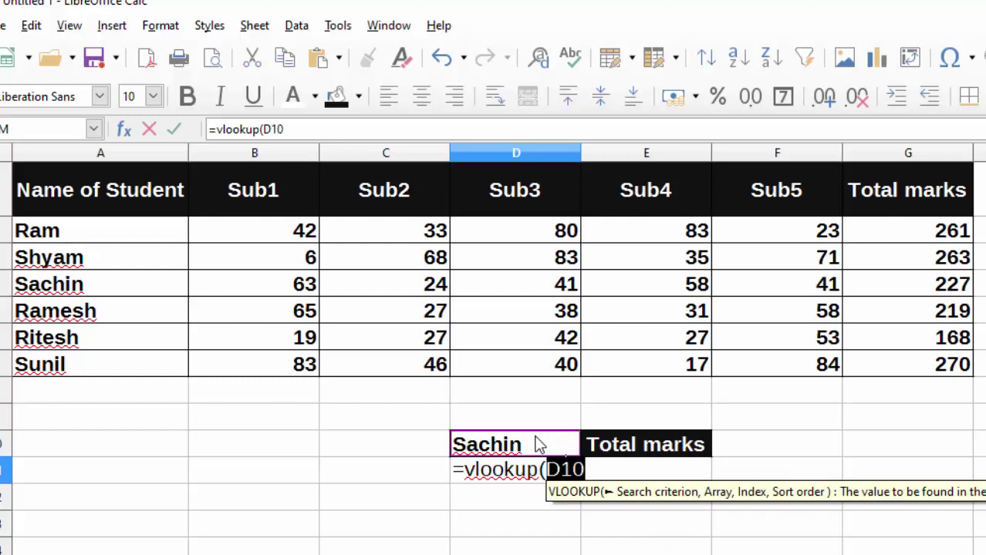
text(,)
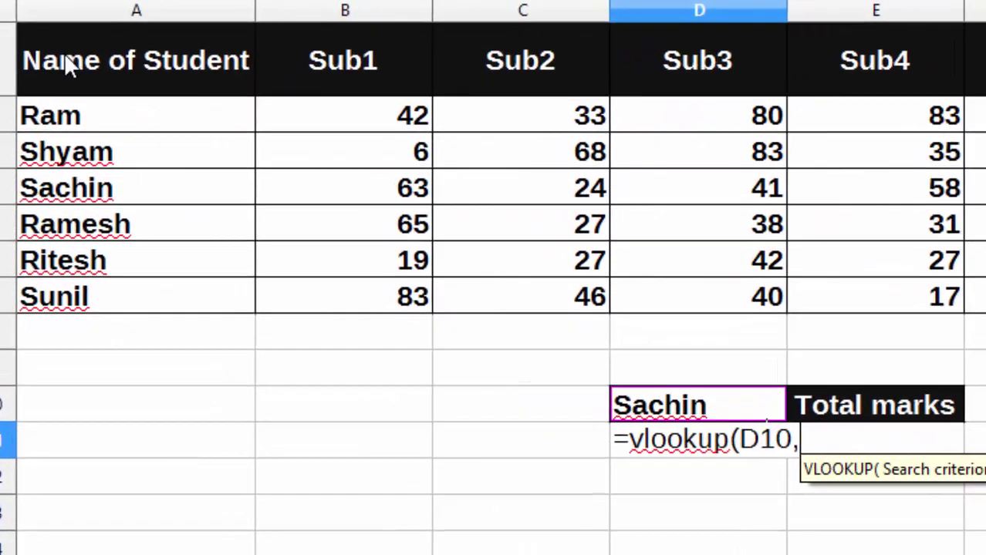
drag(66, 65, 569, 308)
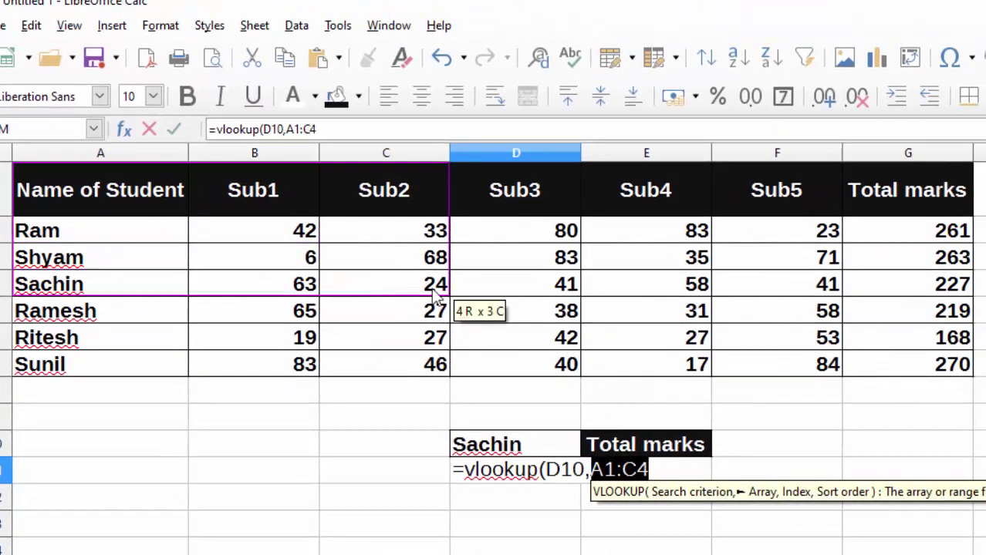
drag(569, 309, 887, 365)
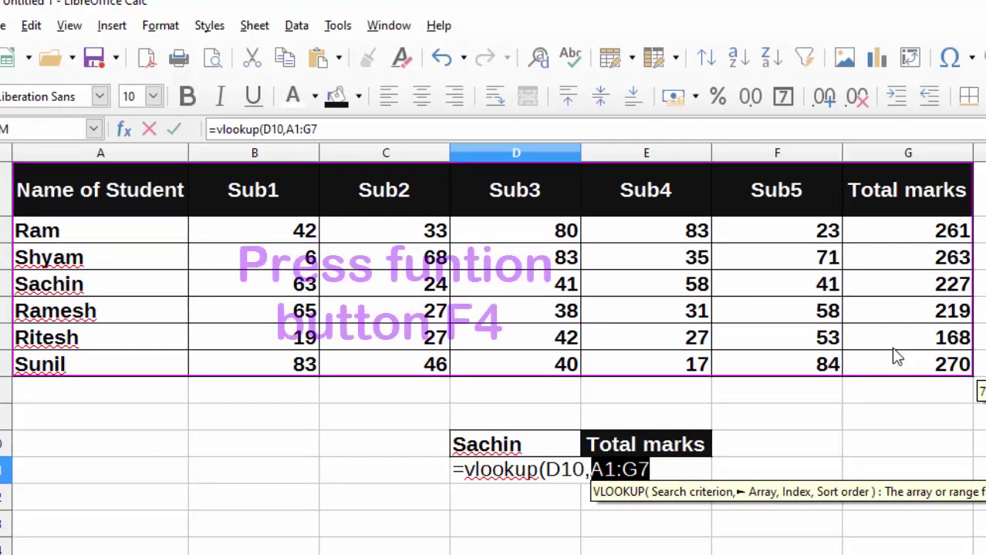
key(F4)
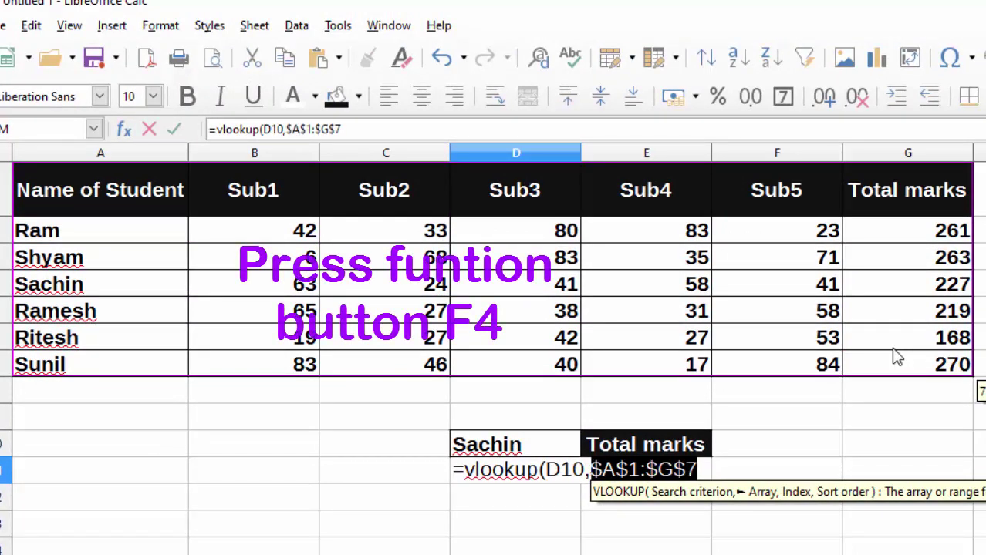
text(,)
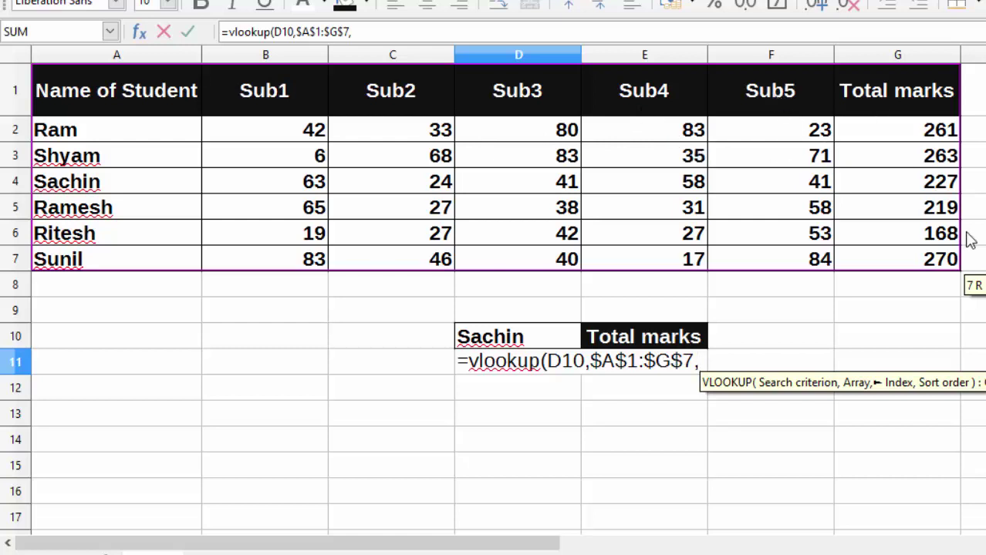
- Complete D11 as =vlookup(D10,$A$1:$G$7,7,0), returning Sachin's total of 227
text(7)
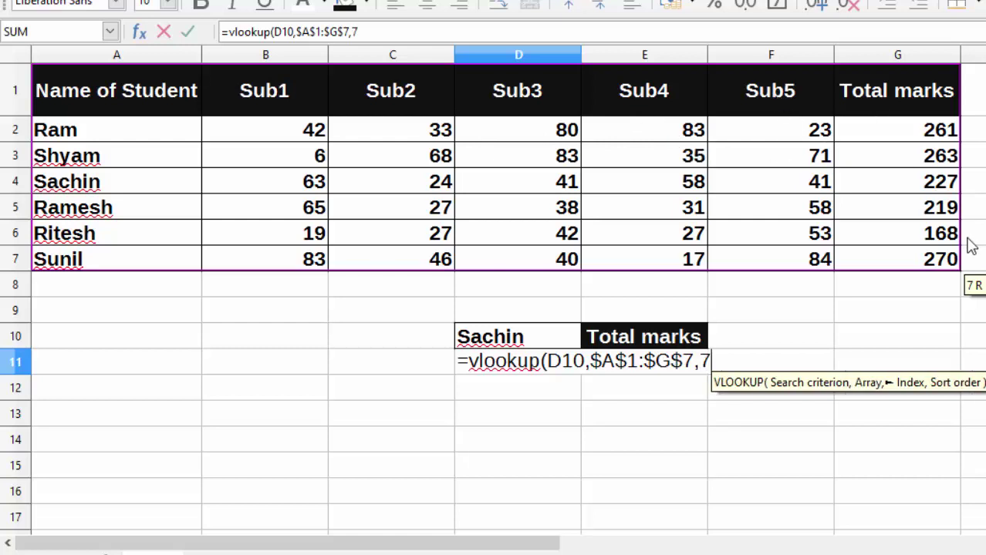
text(,)
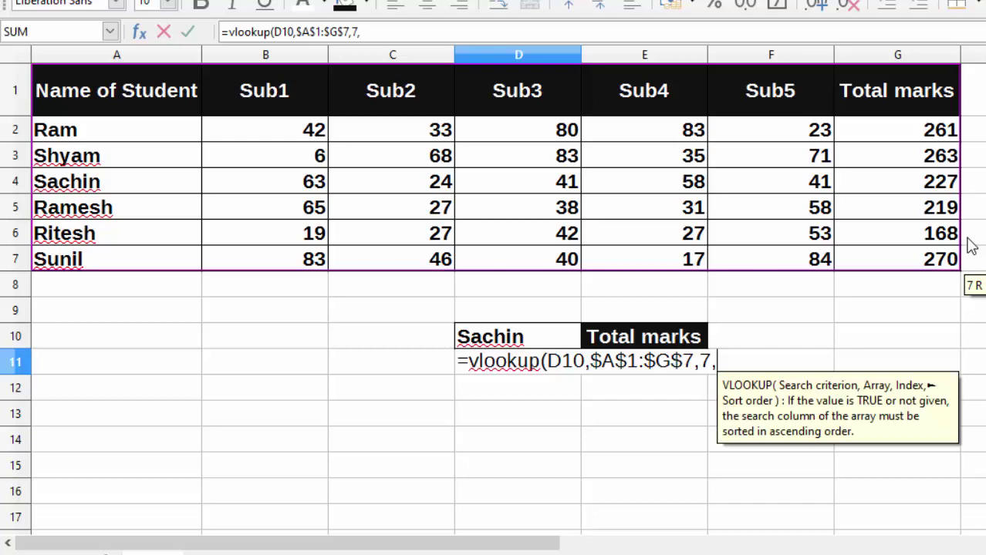
text(0)
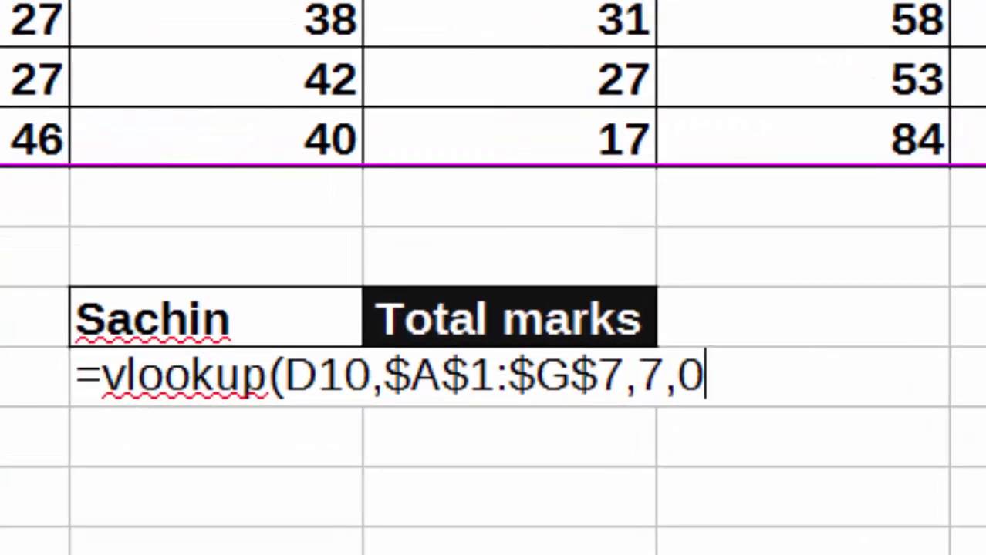
text())
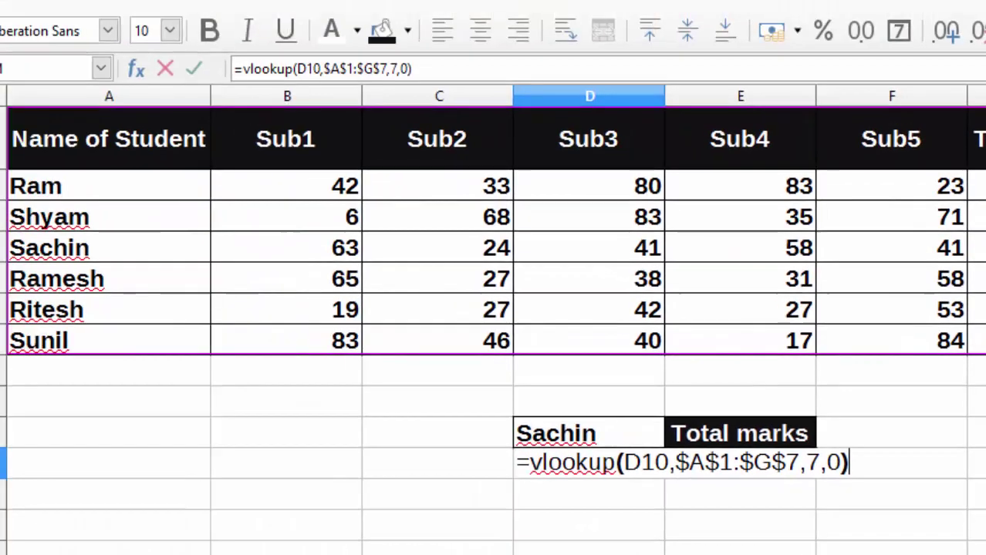
key(Return)
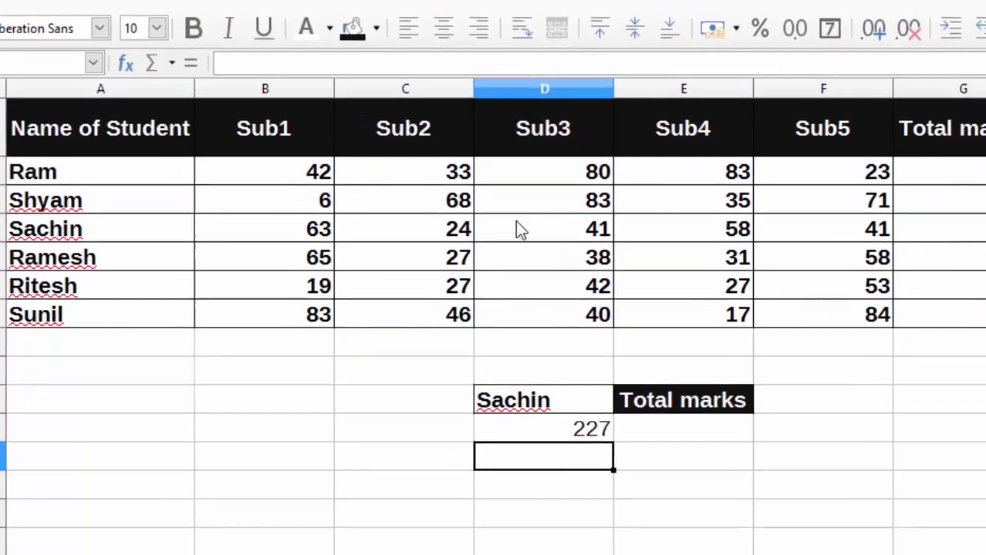
- Delete Sachin's name from the lookup block's name cell so D11 shows #N/A
click(521, 409)
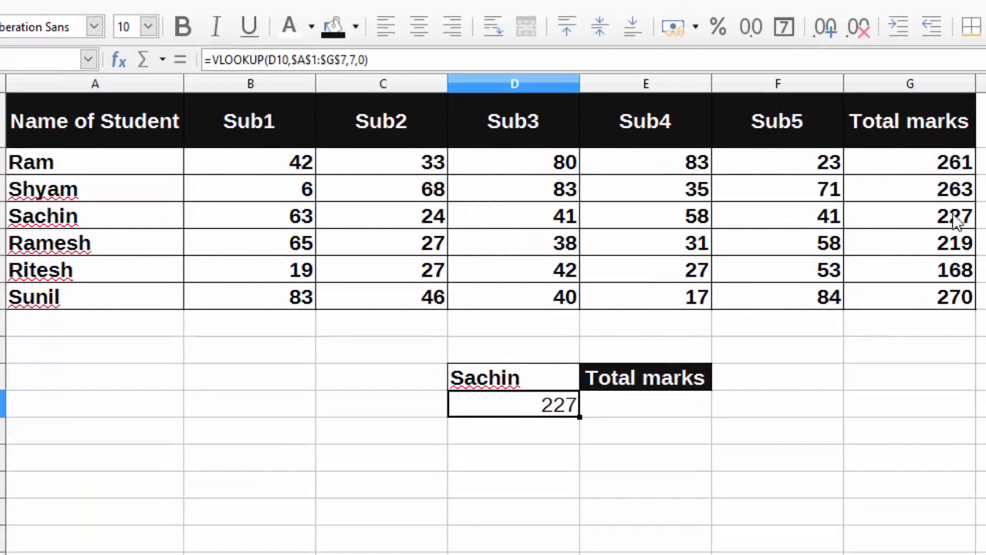
click(538, 383)
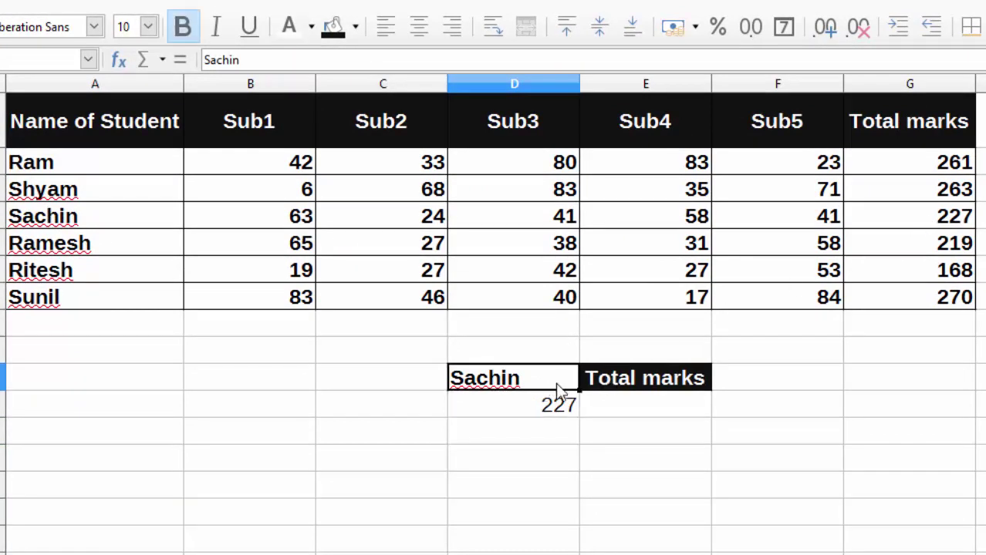
key(BackSpace)
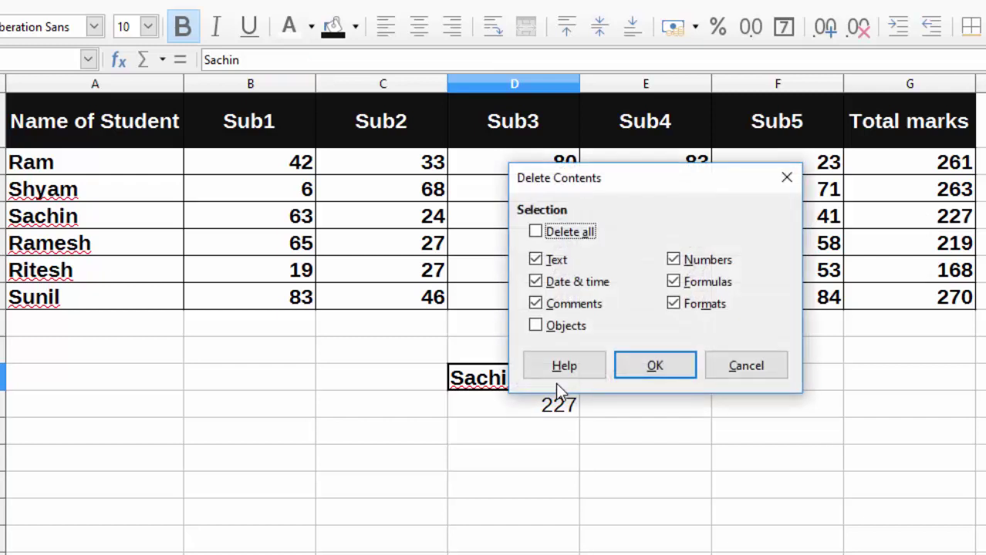
click(757, 369)
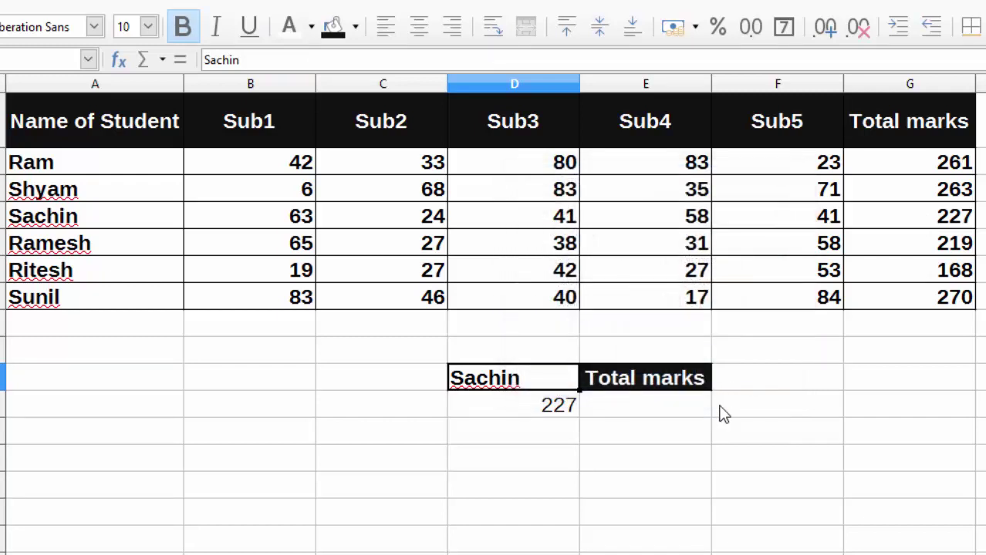
key(Delete)
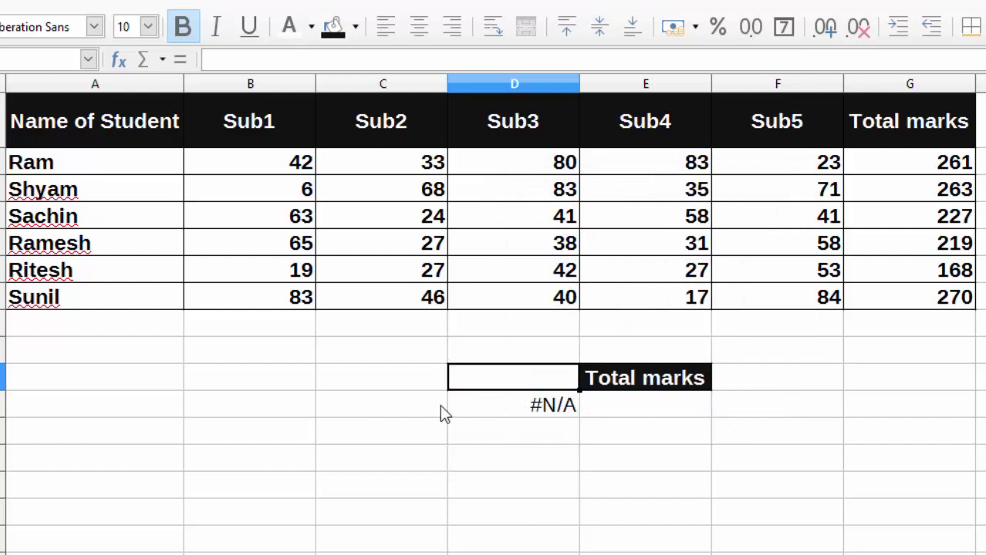
- Copy Ritesh's name from A6 into the lookup block so D11 shows 168
click(55, 276)
double_click(54, 271)
right_click(54, 271)
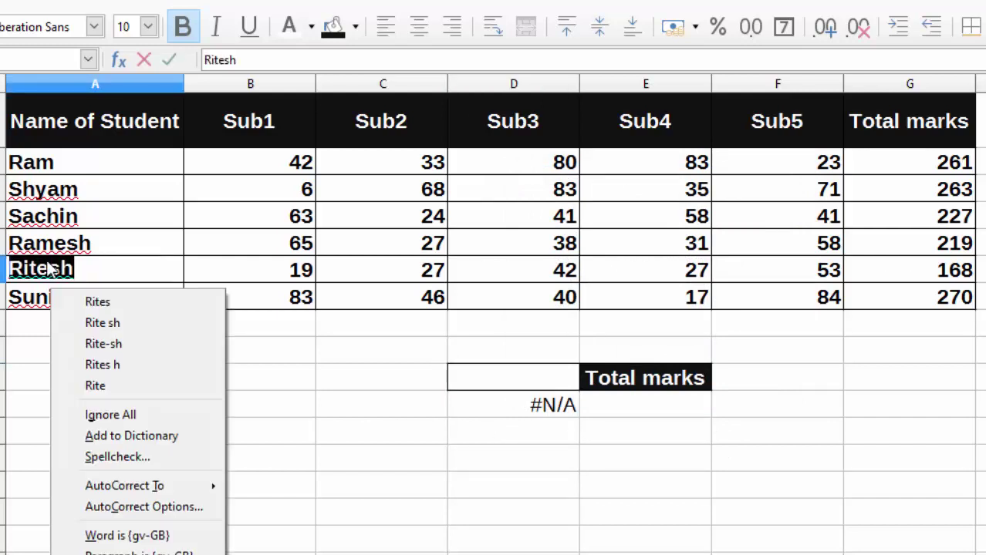
click(137, 278)
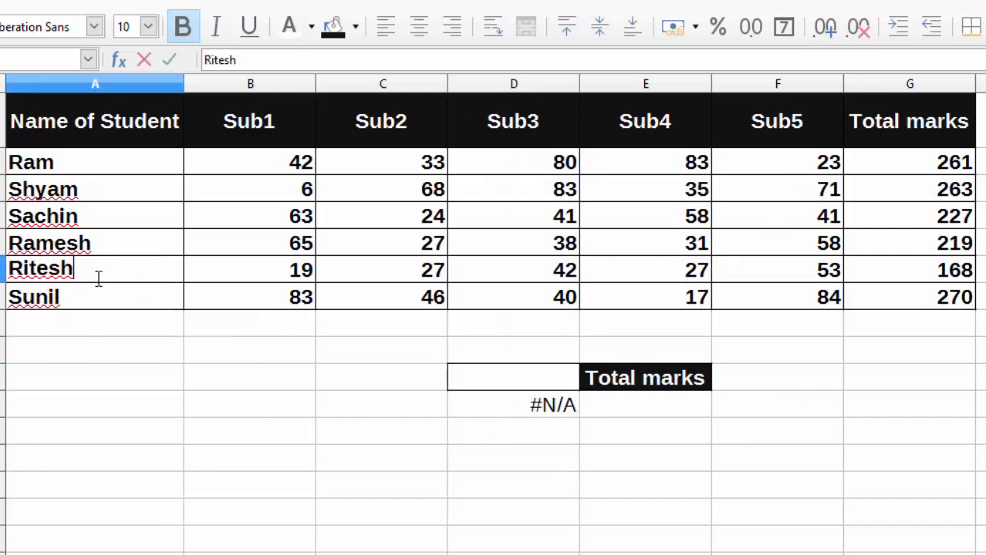
click(116, 377)
click(77, 270)
right_click(80, 267)
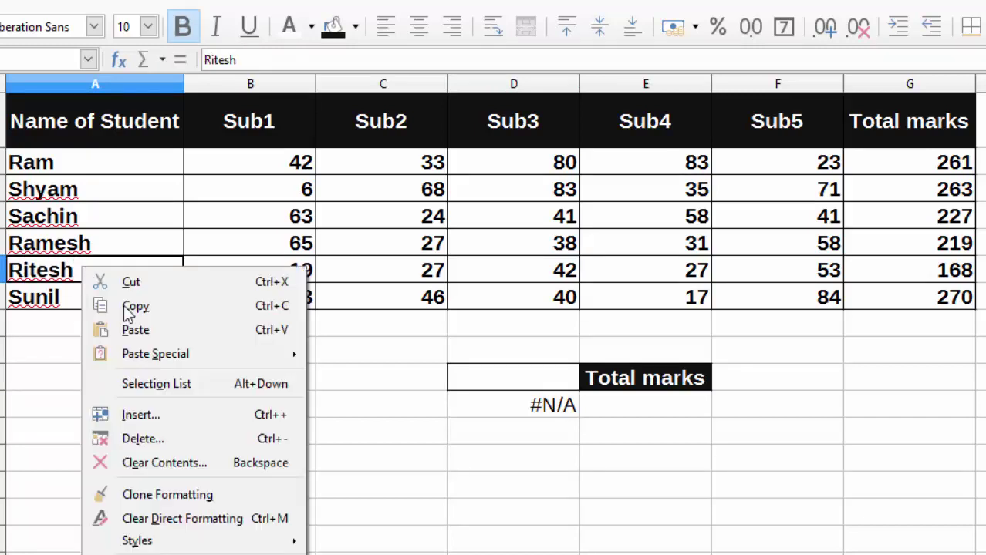
click(136, 305)
right_click(540, 377)
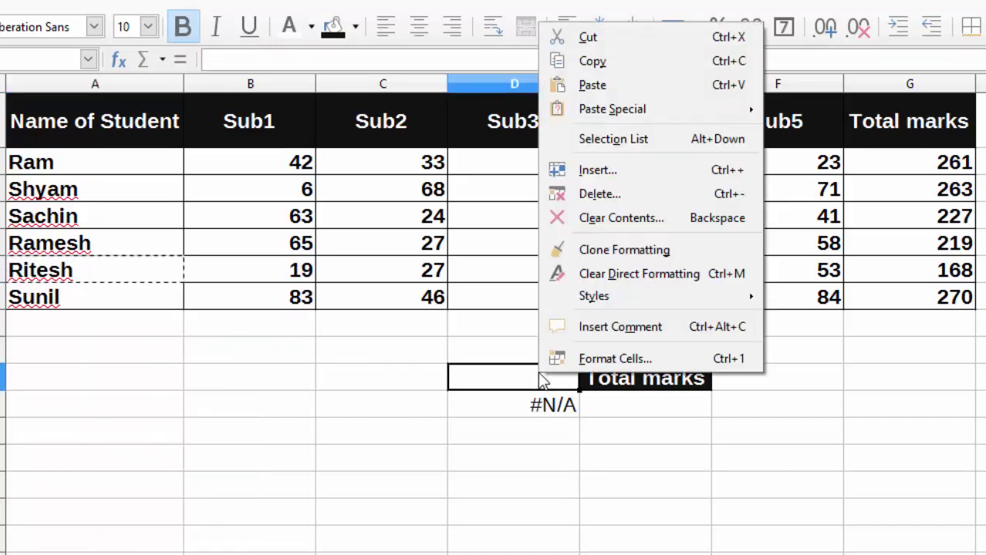
click(602, 82)
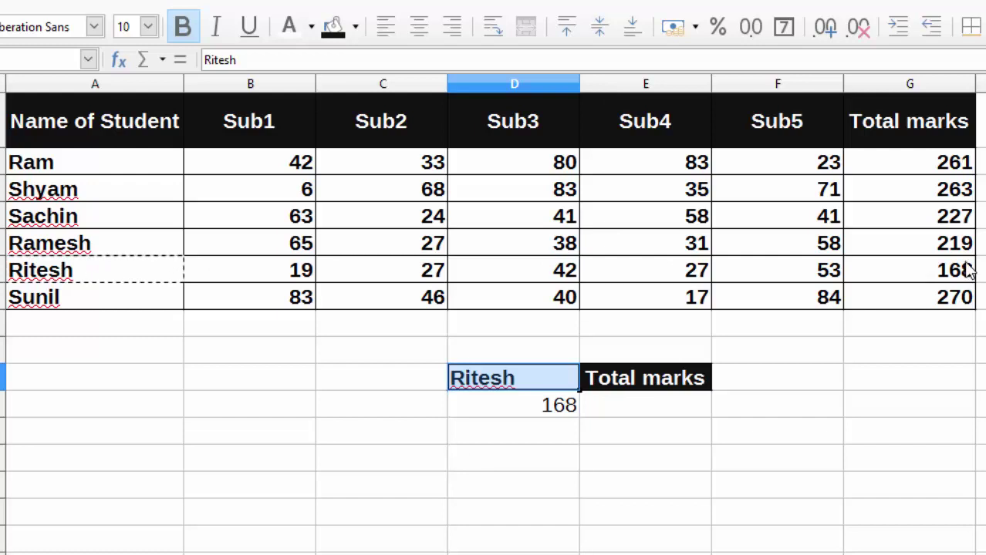
click(623, 377)
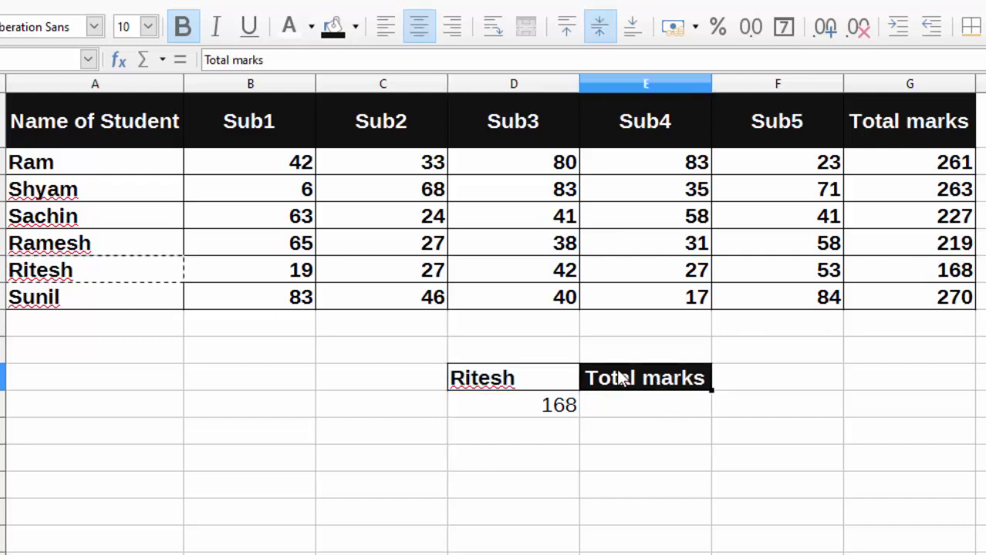
right_click(623, 377)
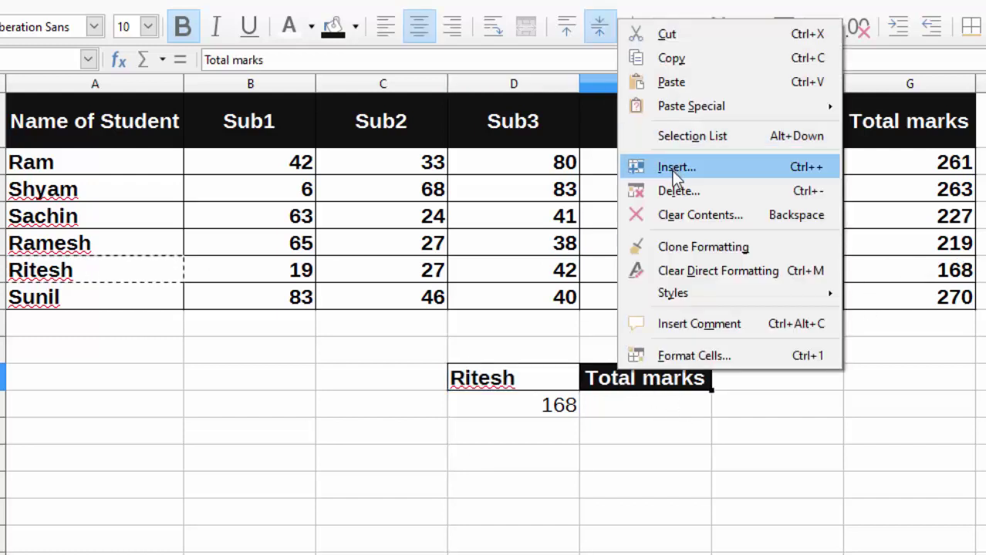
- Clear the Total marks heading and paste the Sub2 heading from C1 in its place
click(677, 191)
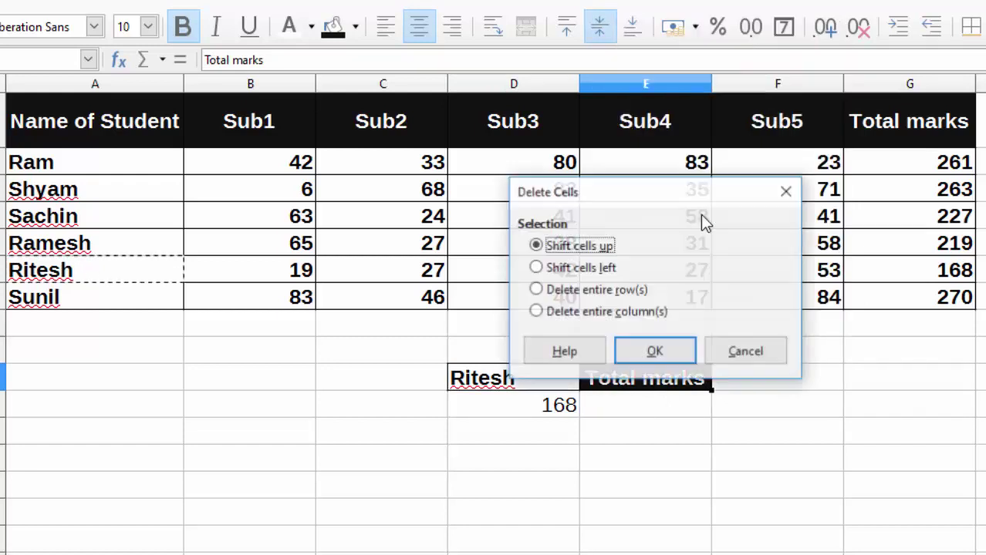
click(739, 351)
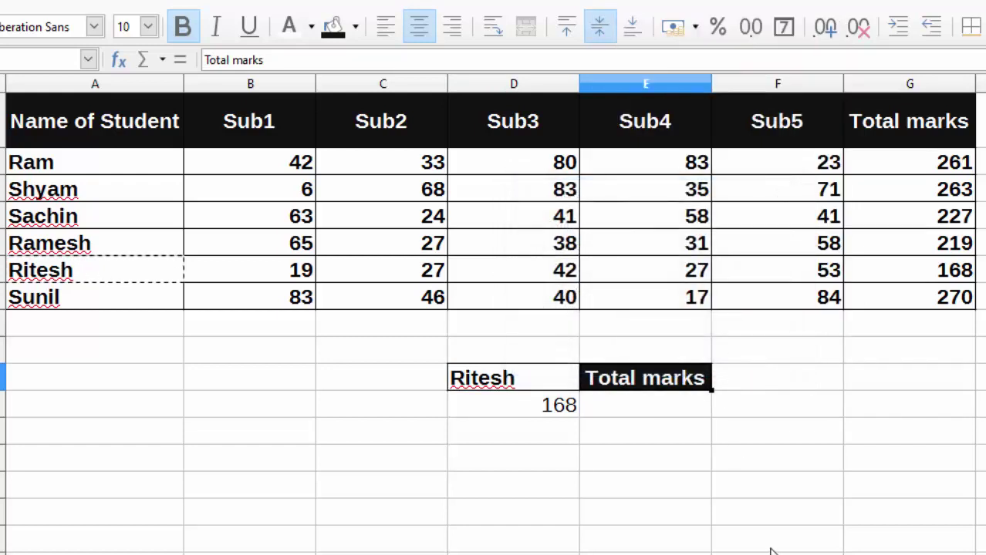
key(Delete)
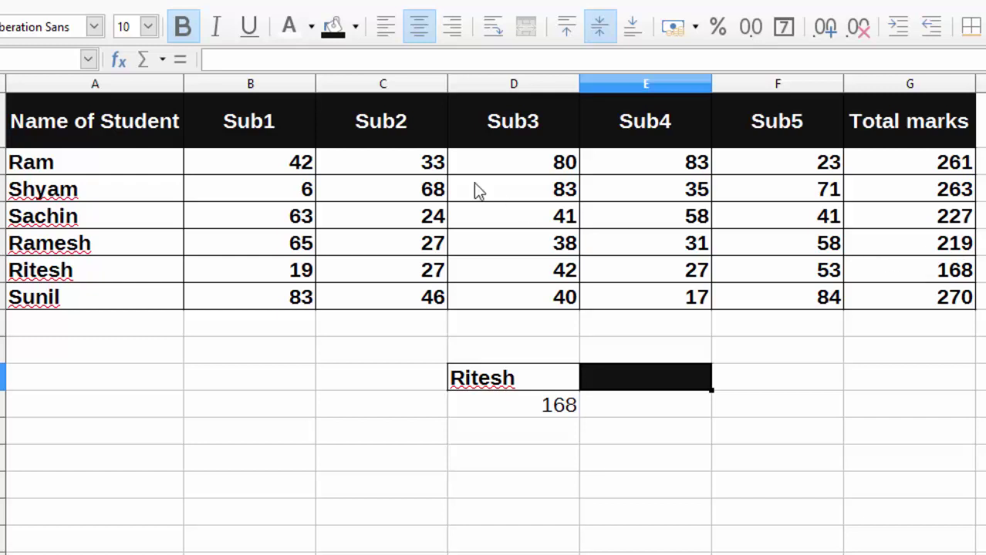
click(371, 110)
right_click(371, 110)
click(397, 140)
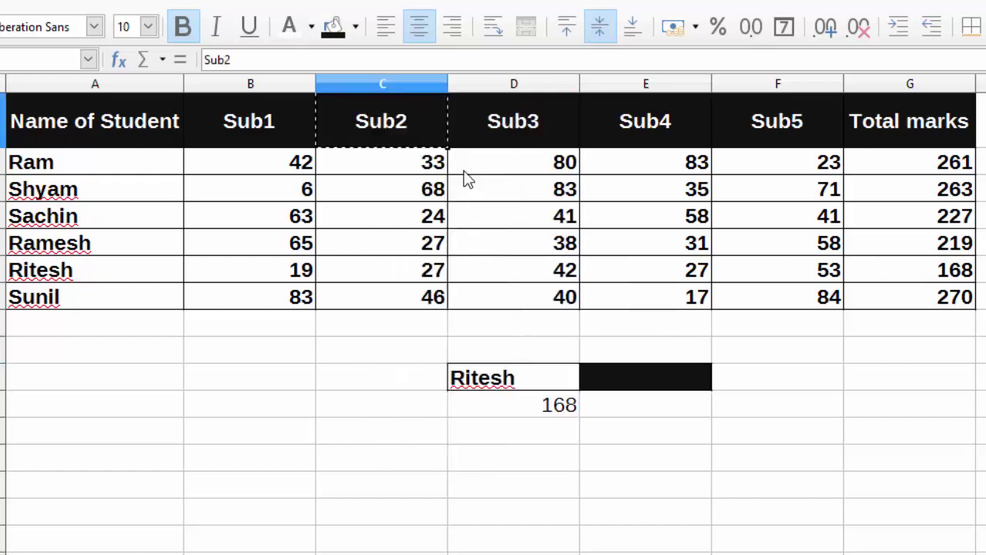
click(684, 373)
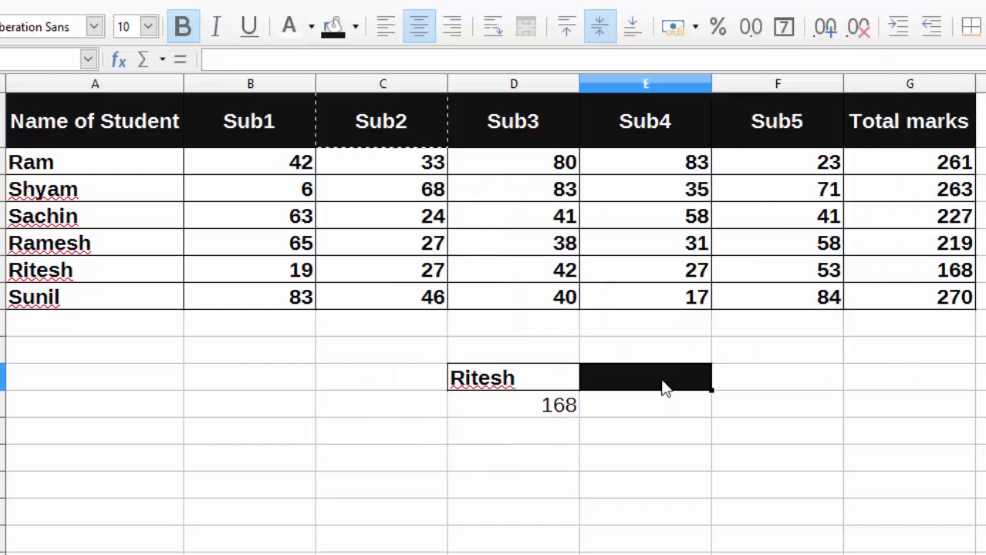
right_click(664, 388)
click(720, 93)
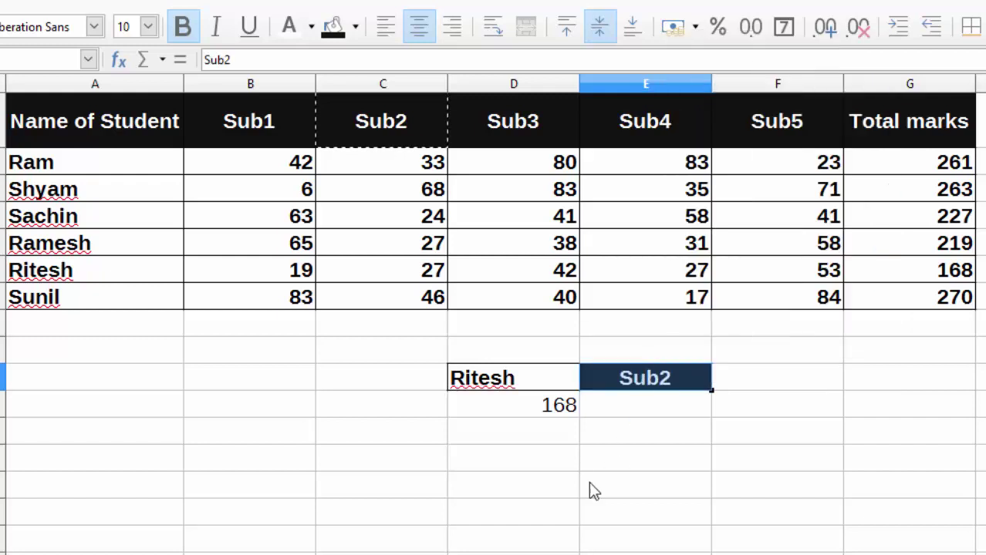
click(591, 454)
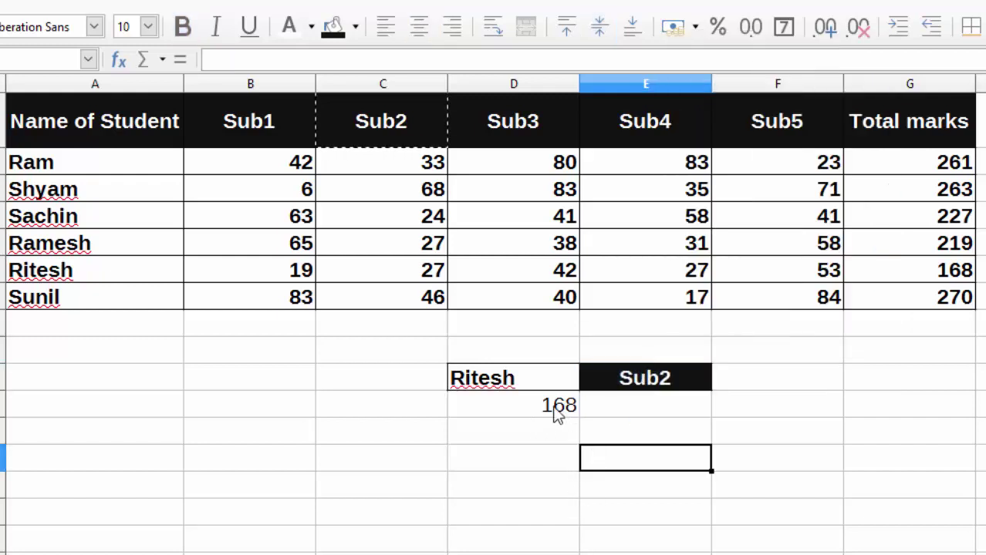
- Clear the old 168 lookup value from D11
click(557, 410)
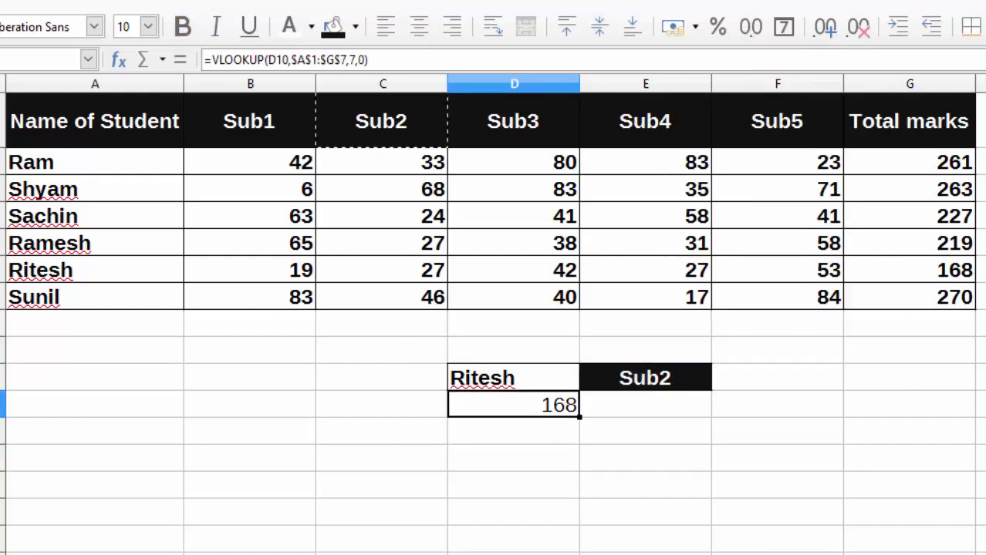
key(BackSpace)
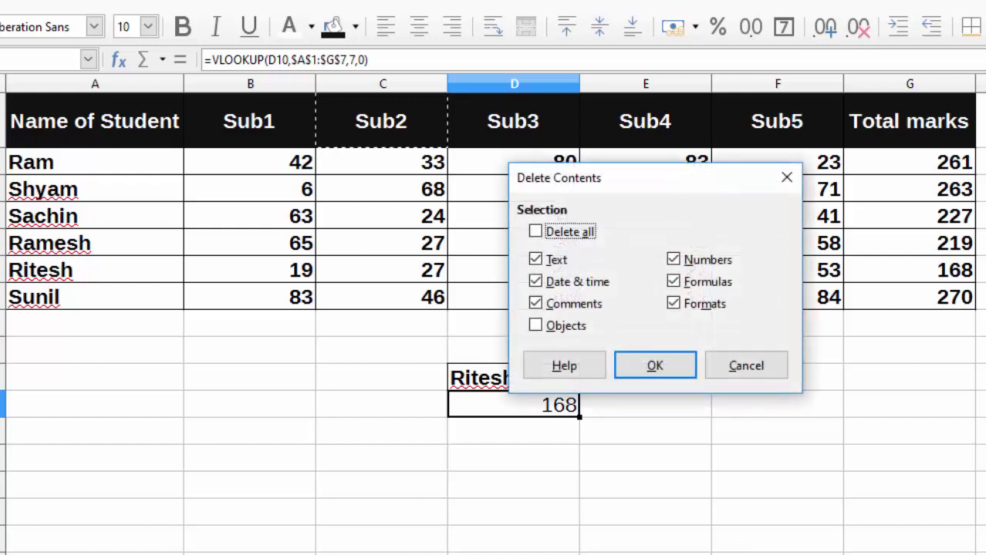
click(746, 364)
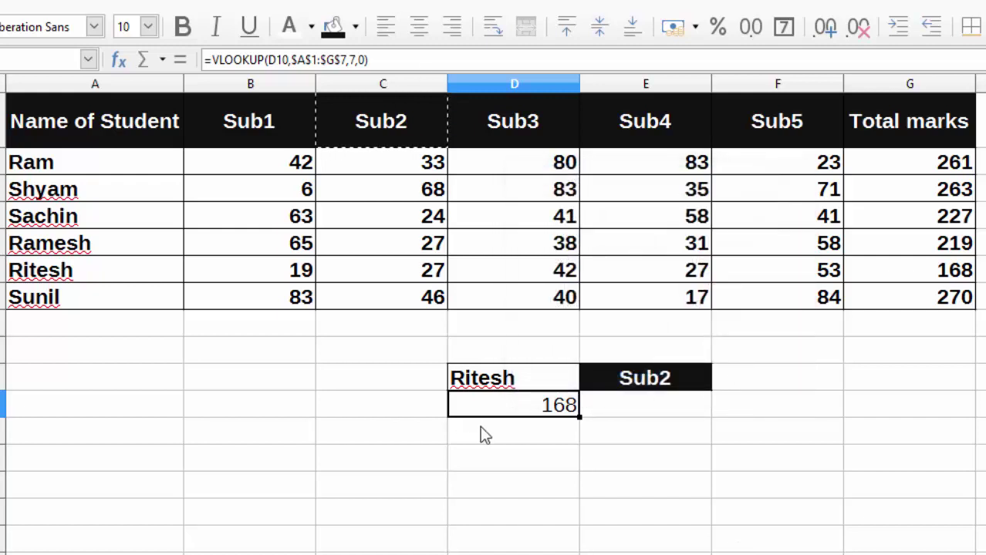
click(497, 463)
click(529, 409)
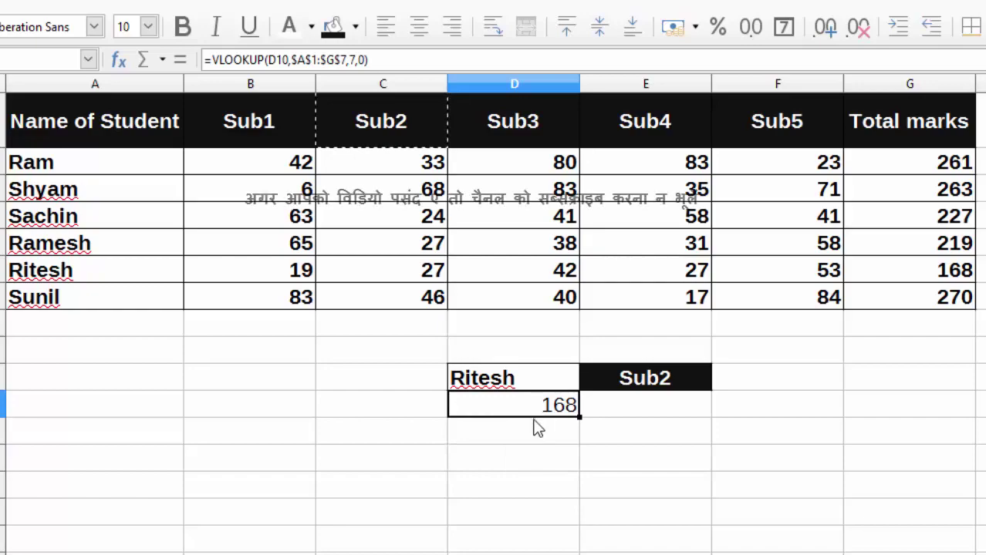
key(Delete)
- Start =vlookup(E10 in D11, then erase it back to a bare equals sign
text(=)
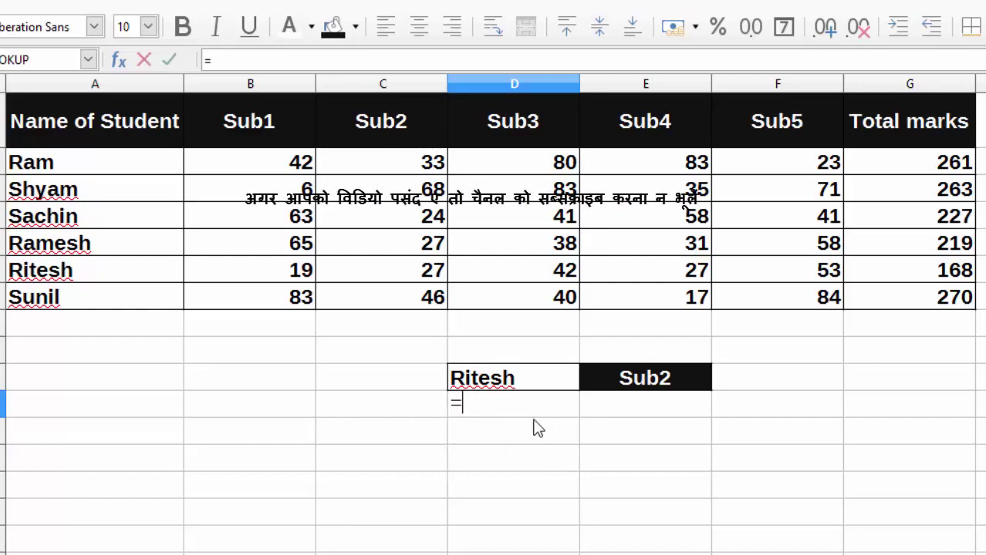
text(vloo)
text(k)
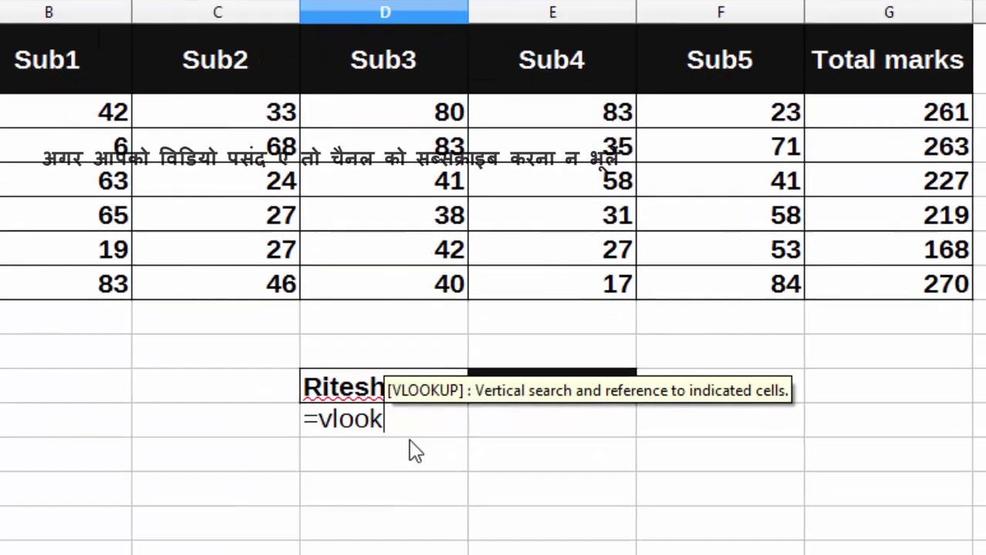
text(up)
key(BackSpace)
text(()
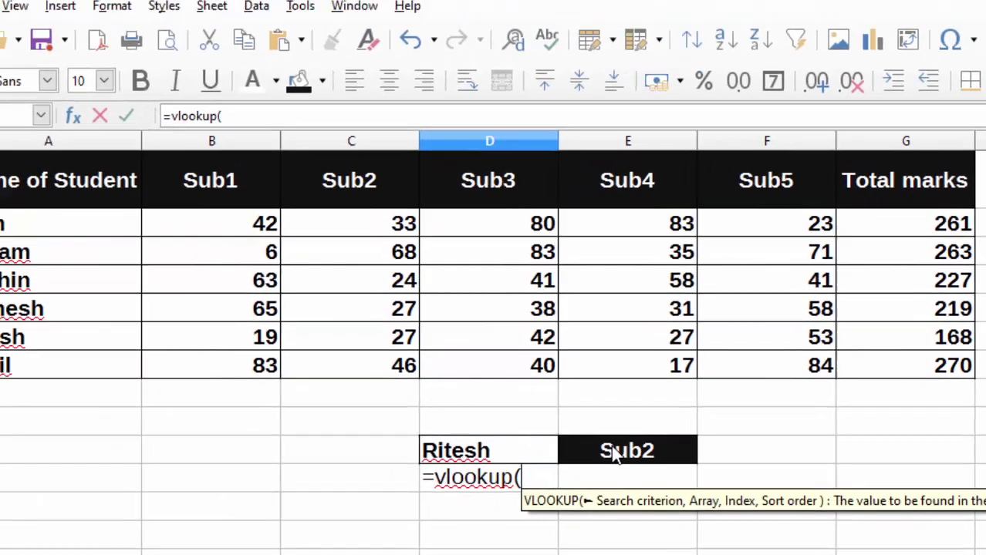
click(615, 454)
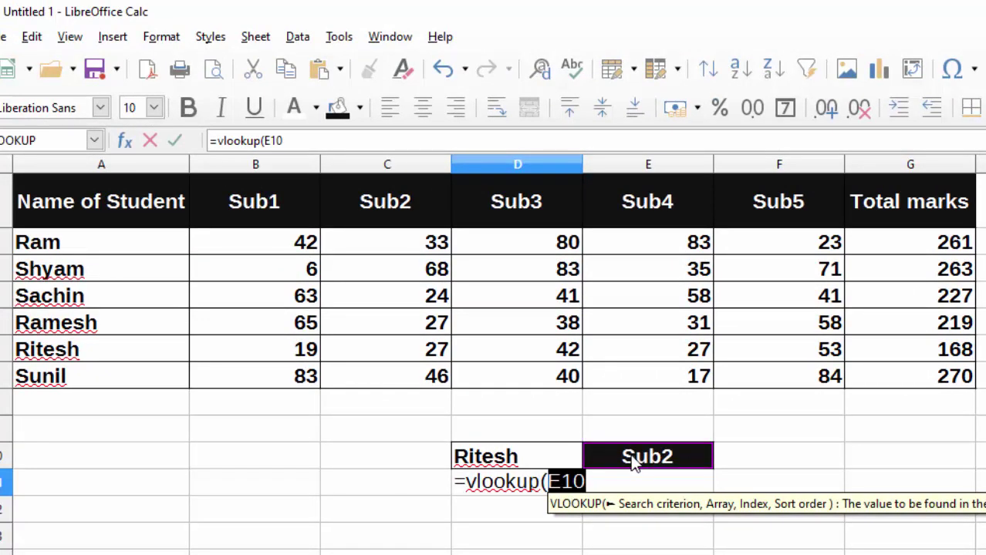
key(BackSpace)
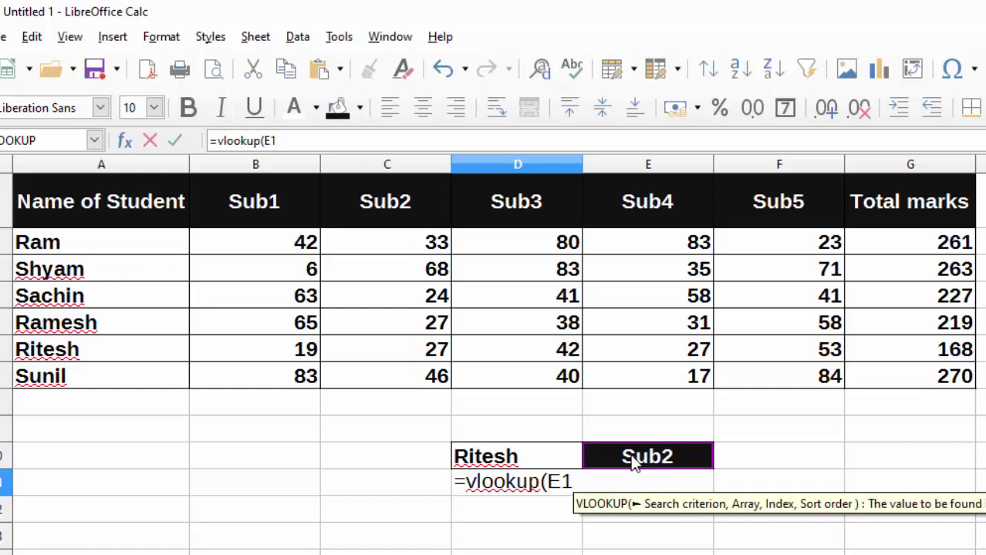
key(BackSpace)
key(BackSpace)
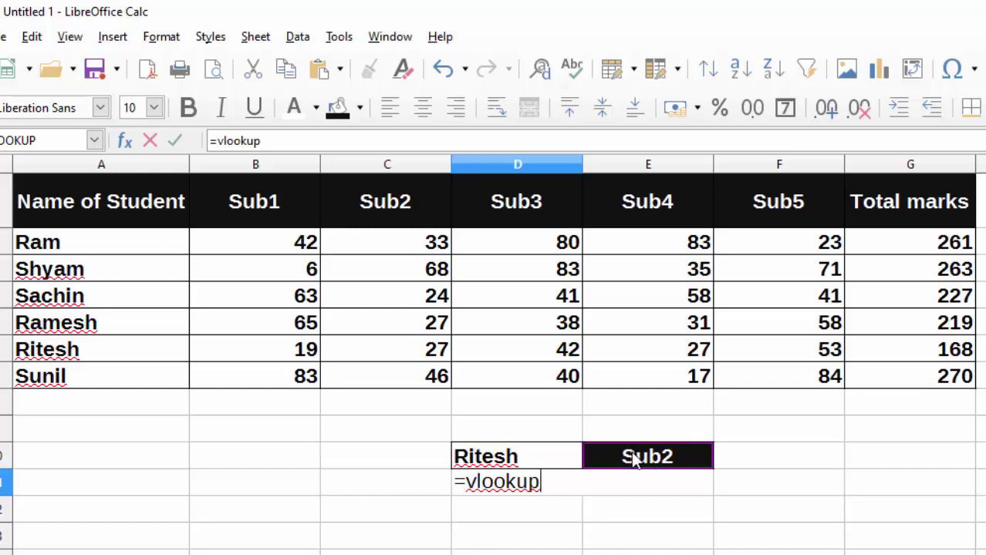
key(BackSpace)
key(BackSpace)
key(BackSpace)
key(BackSpace)
key(BackSpace)
key(BackSpace)
key(BackSpace)
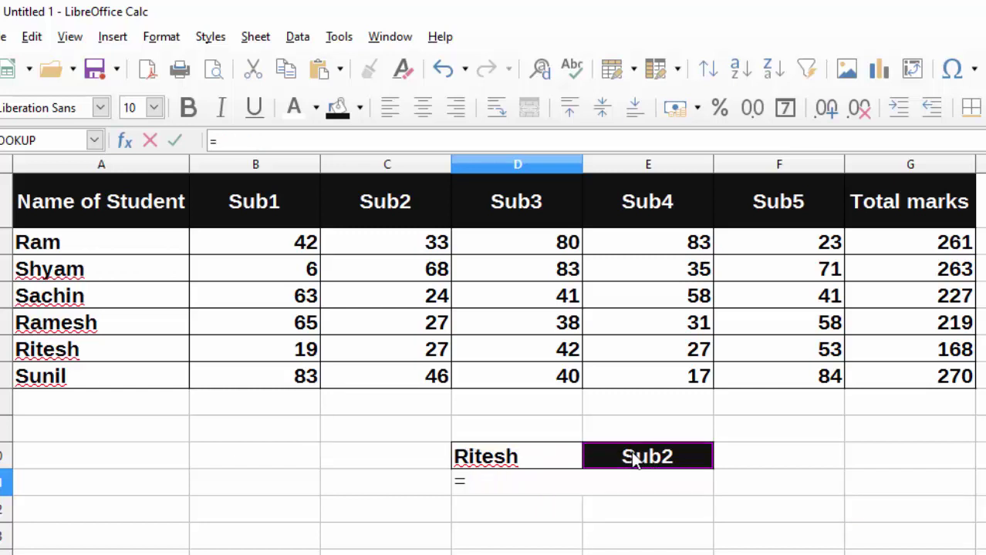
- Enter =hlookup(E10,$A$1:$G$7,6,0) in D11, returning Ritesh's Sub2 mark of 27
text(hlook)
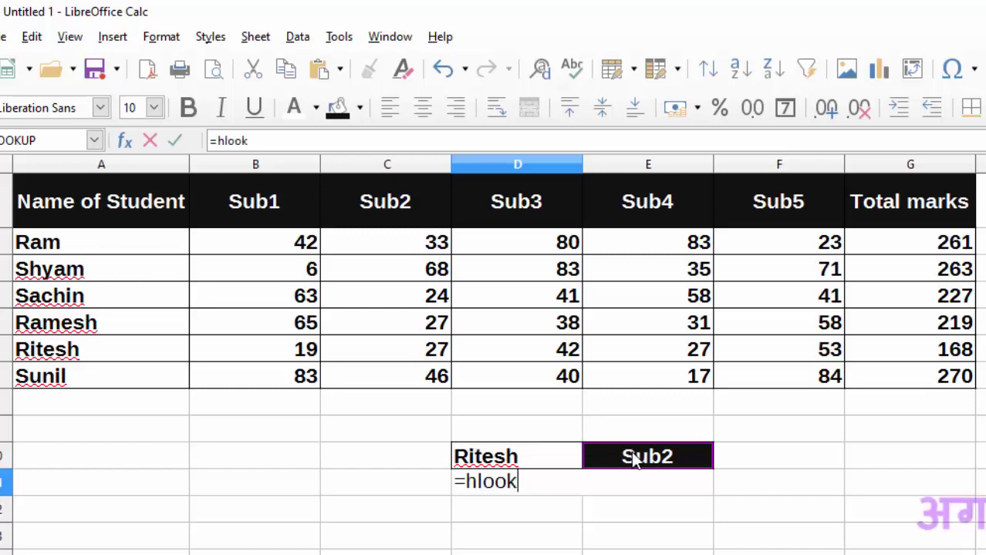
text(up()
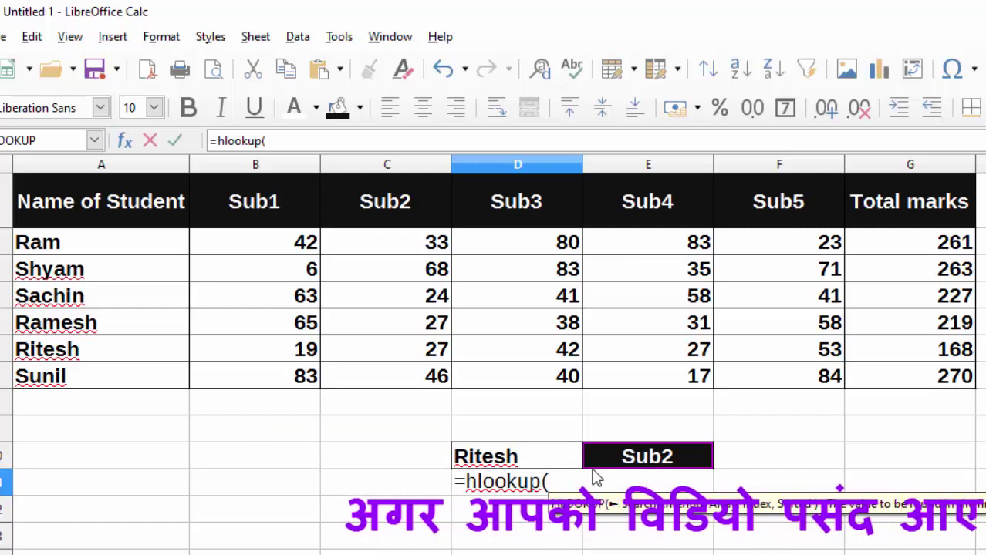
click(629, 456)
text(,)
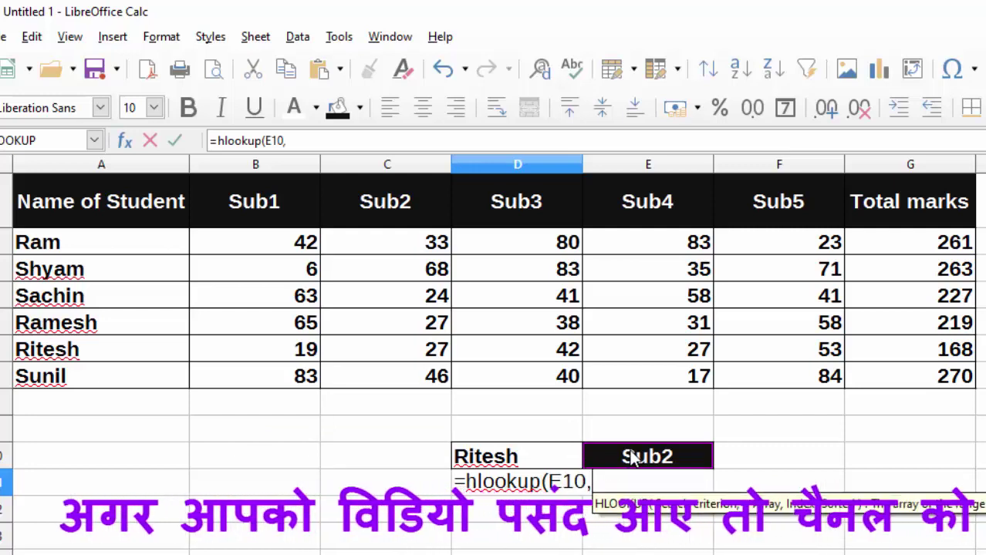
click(135, 221)
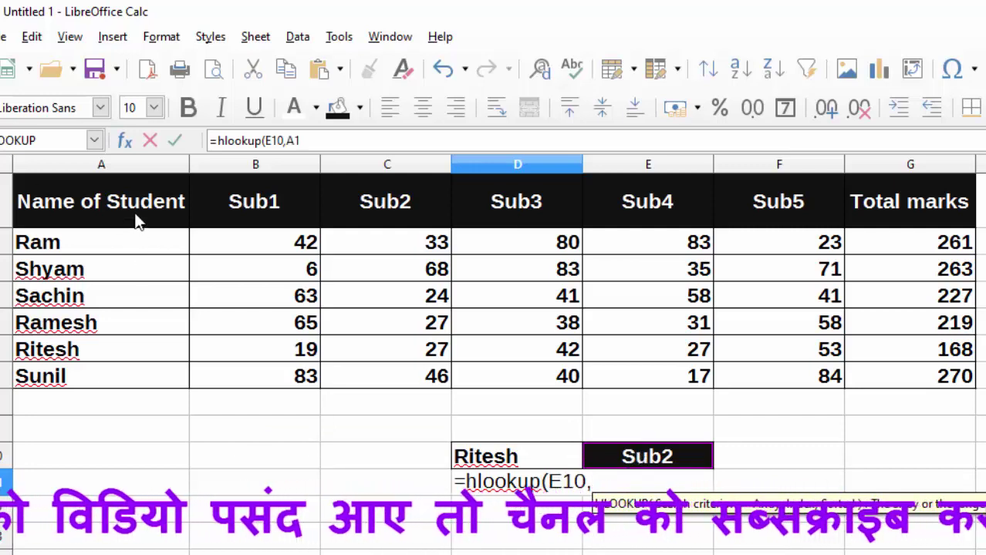
drag(135, 221, 903, 374)
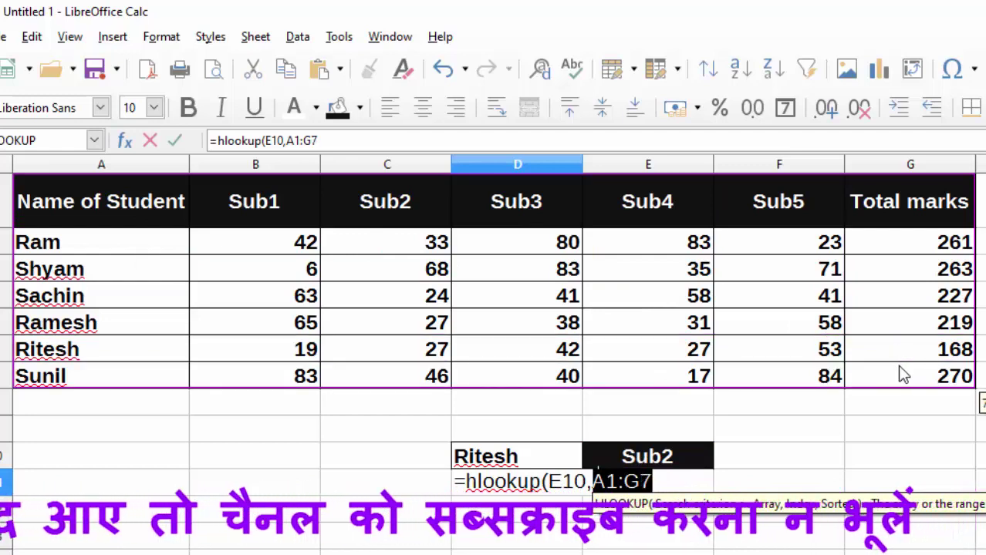
key(F4)
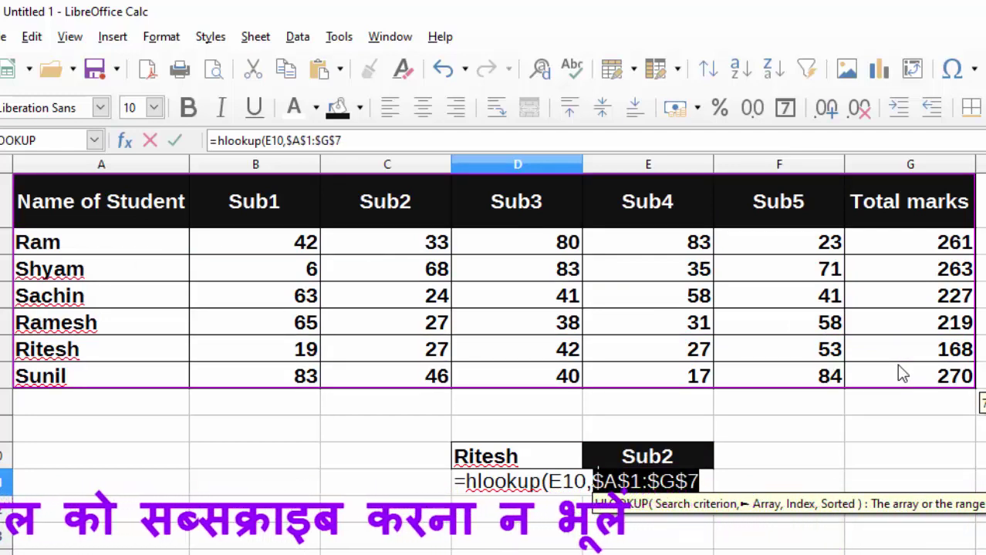
text(,)
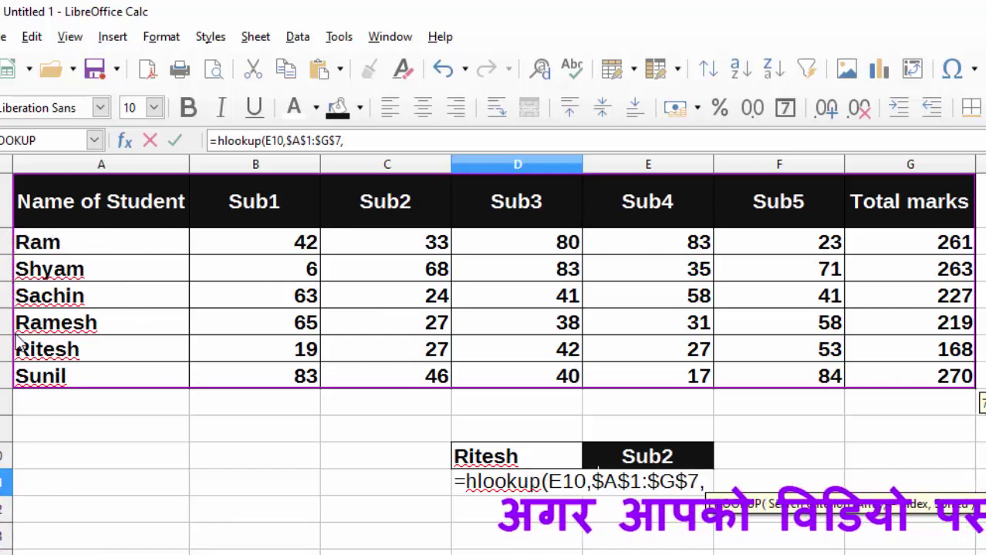
text(6)
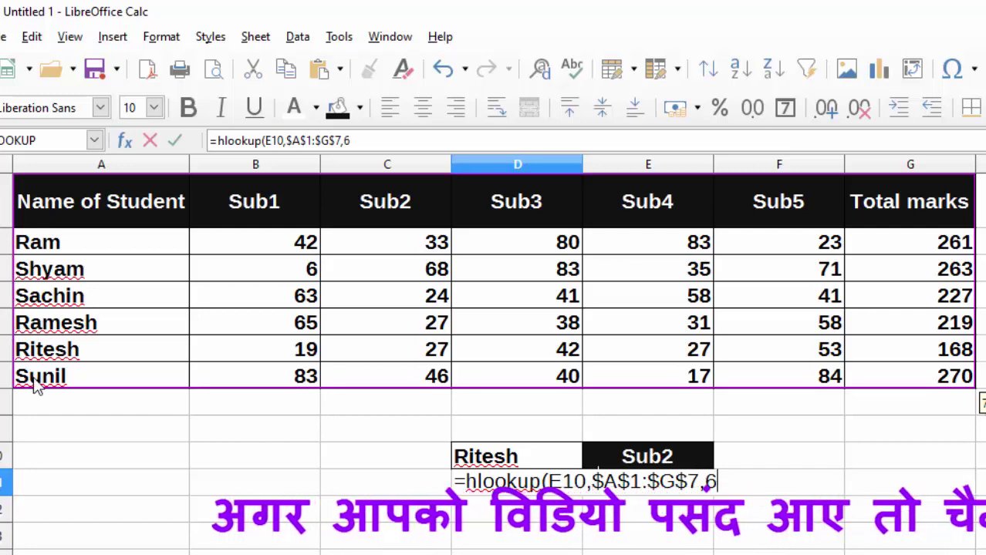
text(,0))
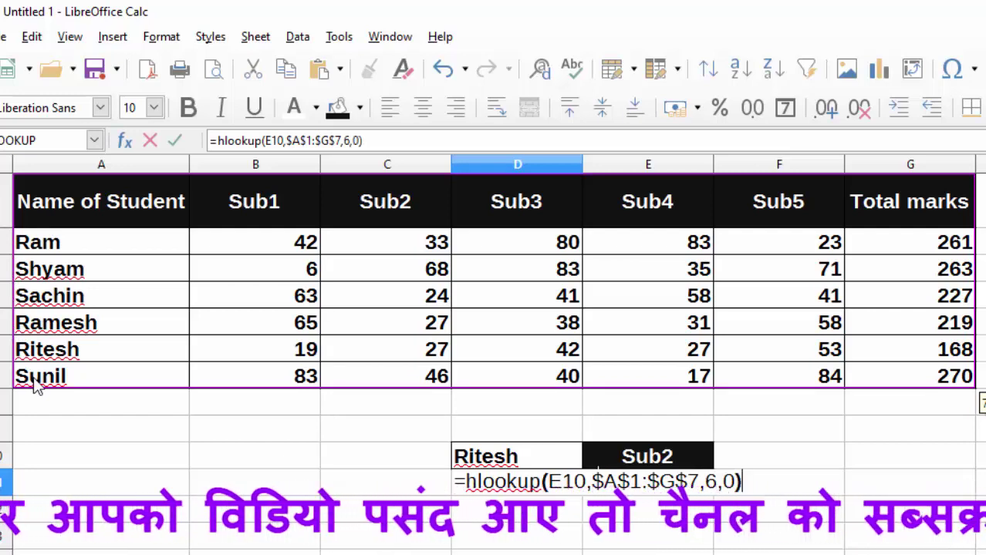
key(Return)
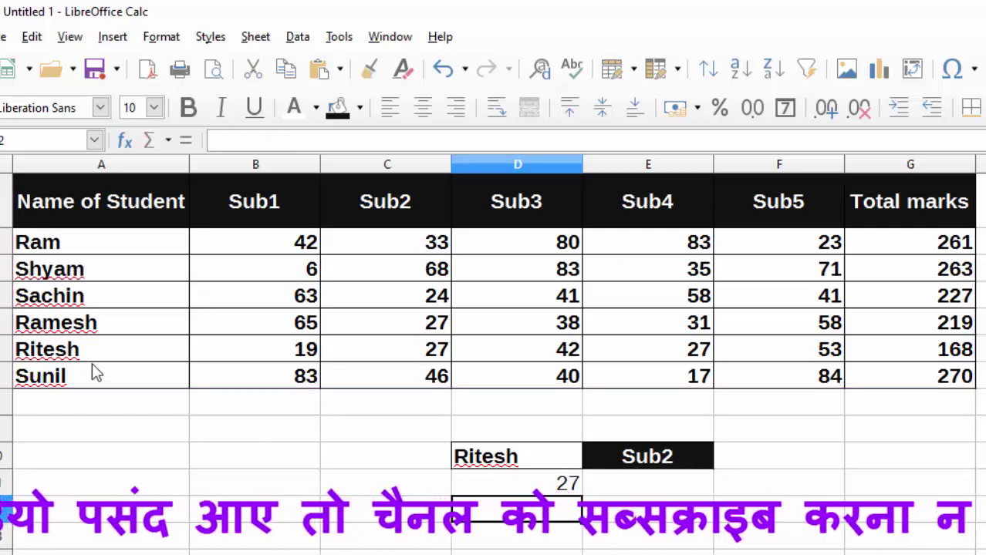
- Change E10 to Sub3 so D11 returns 42, then inspect D11's HLOOKUP formula
click(514, 486)
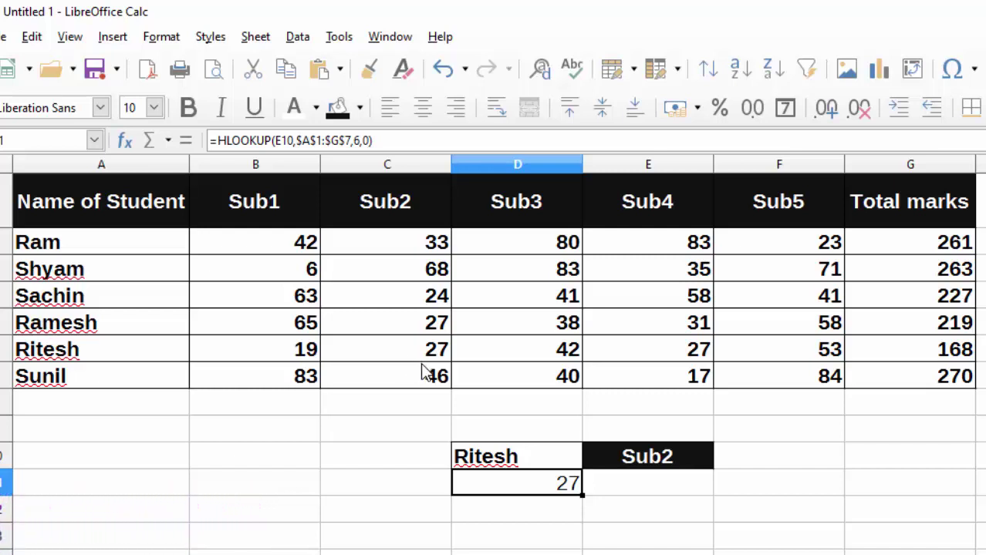
click(659, 461)
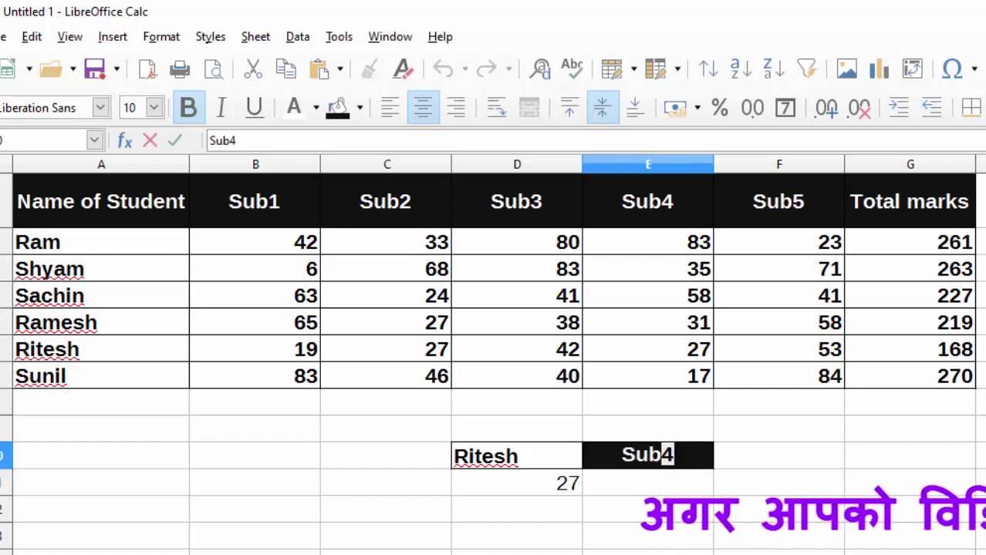
text(3)
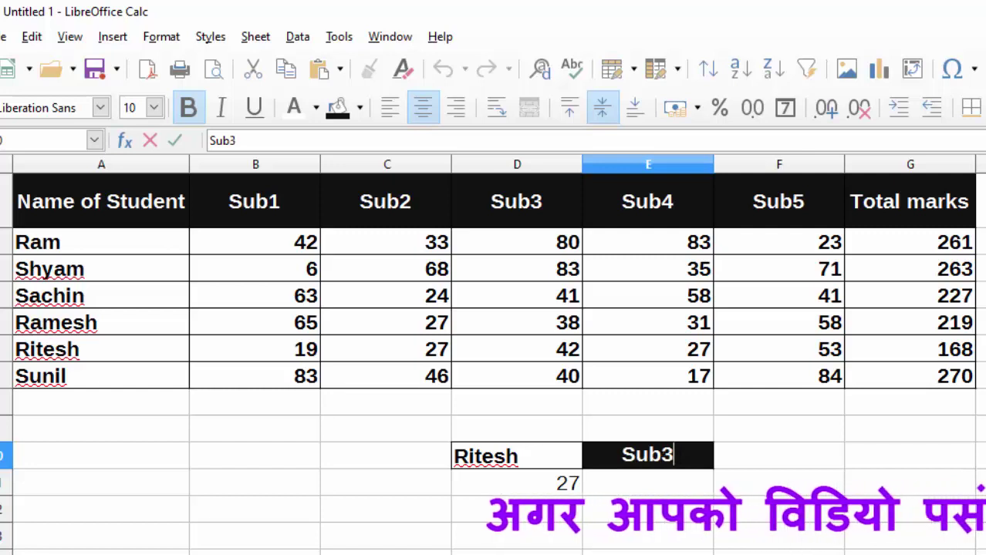
key(Return)
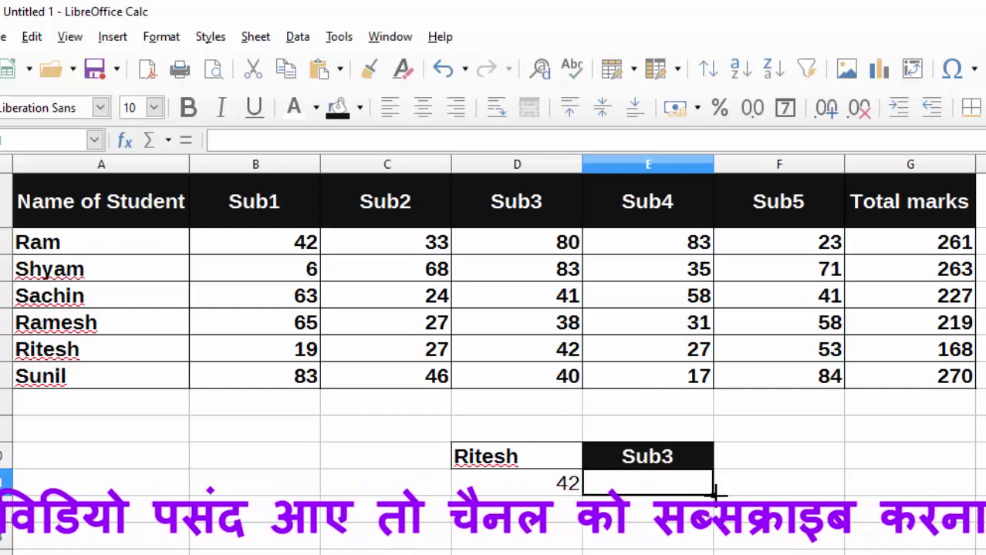
click(555, 485)
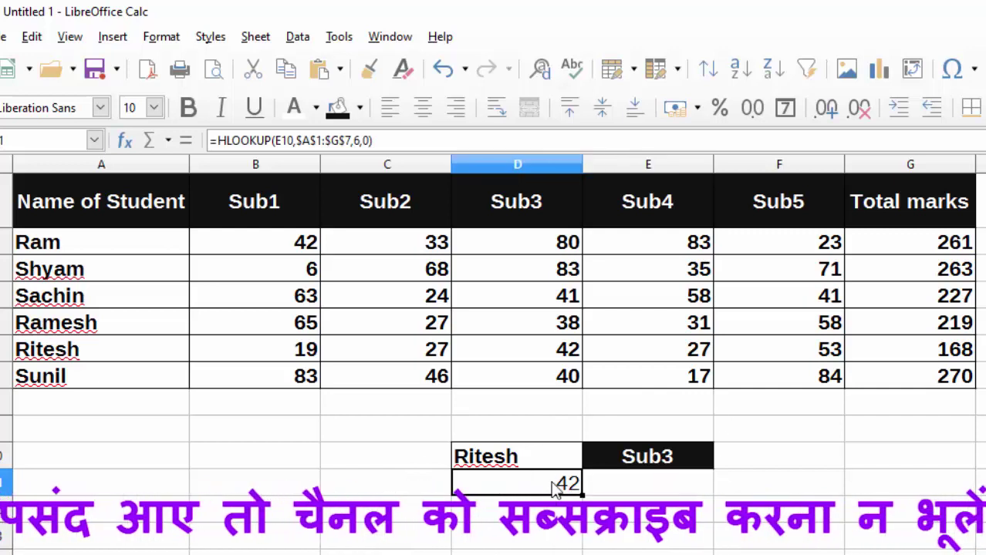
double_click(556, 485)
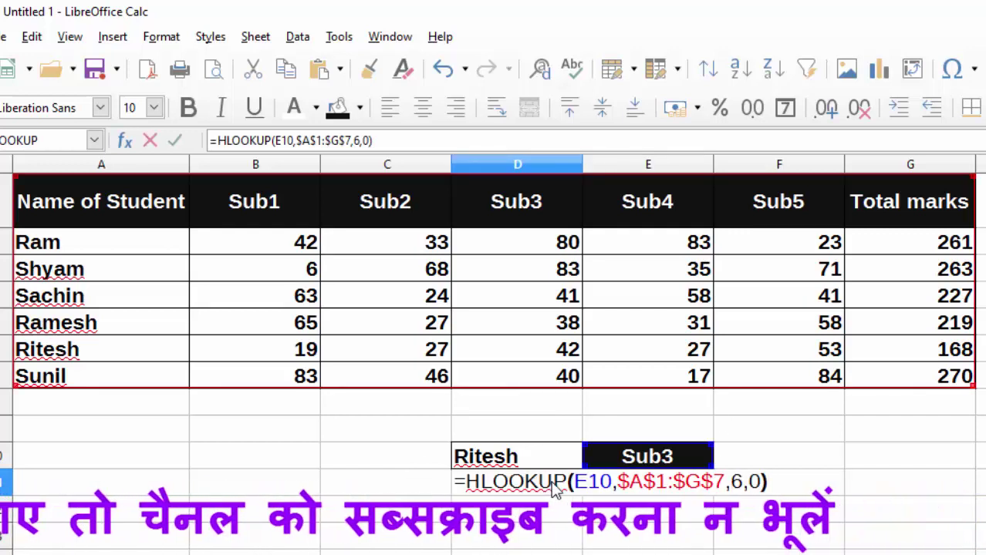